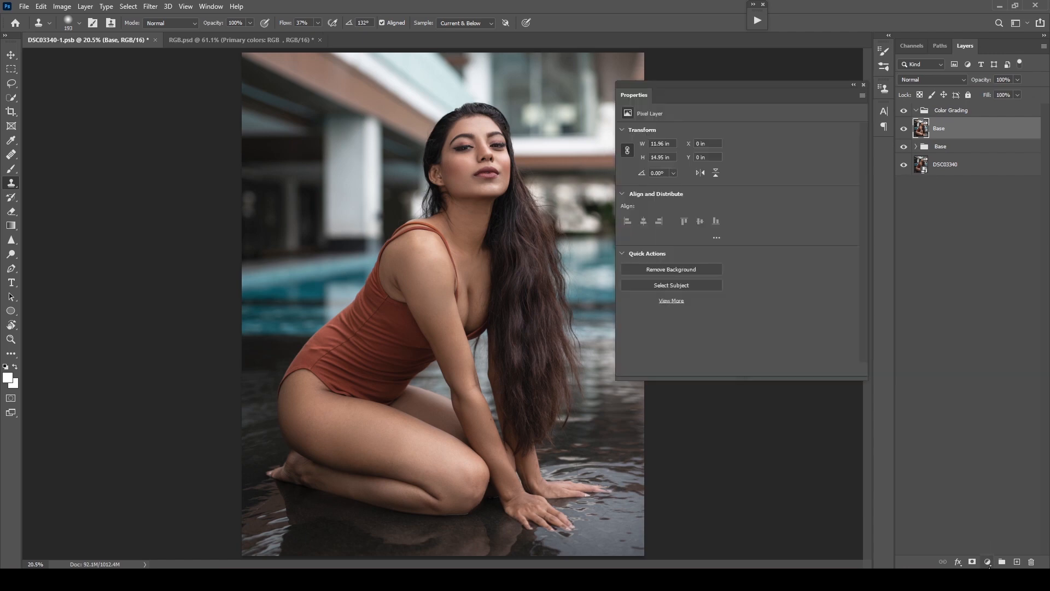
- Add a Brightness/Contrast adjustment layer above Base, mask it with Color Range Highlights at range 185, and name it Highlights
click(988, 561)
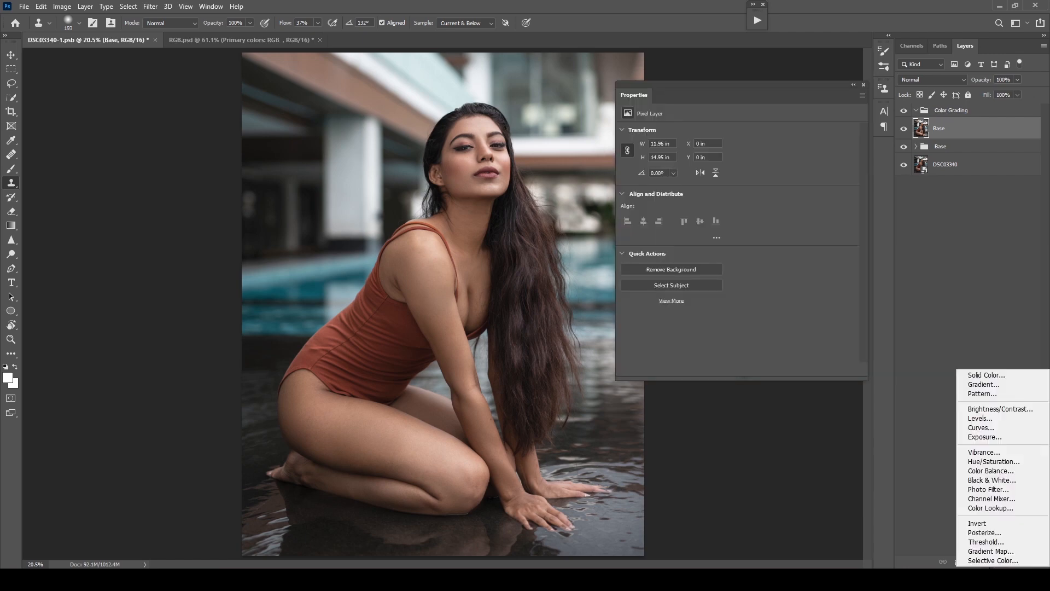
click(1003, 412)
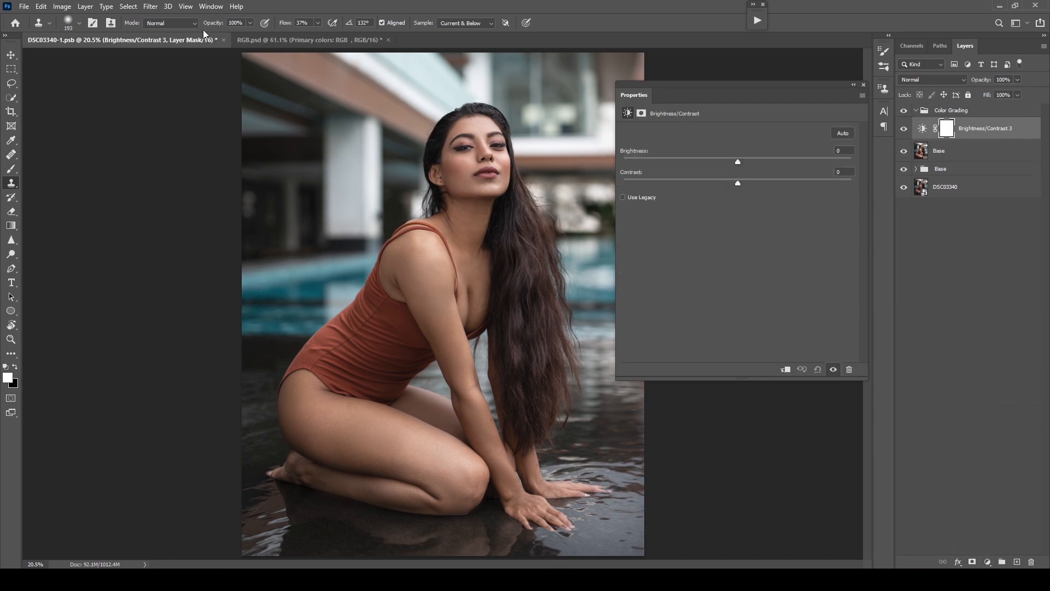
click(134, 7)
click(149, 113)
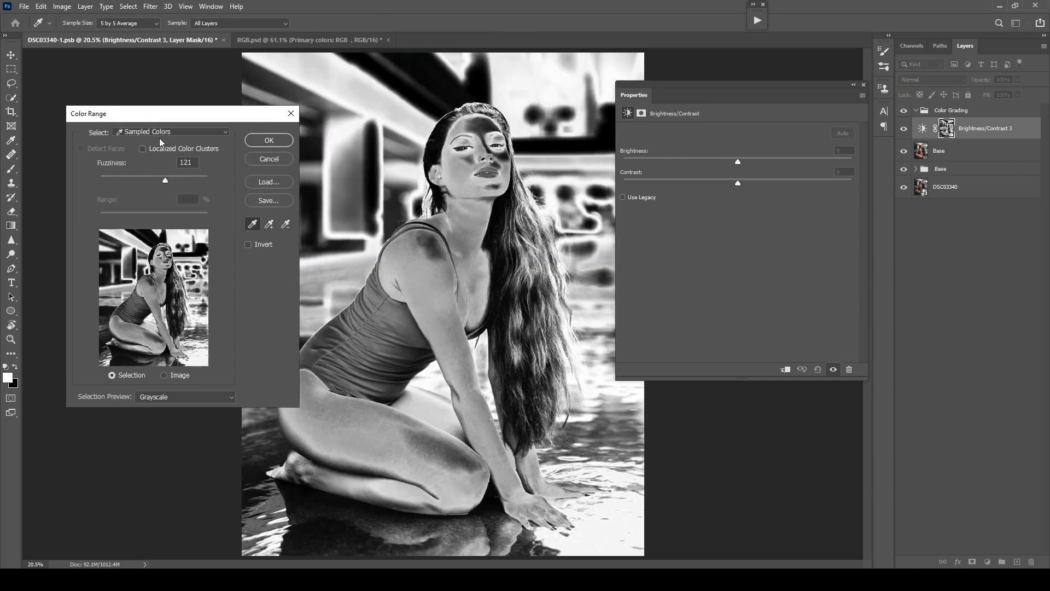
click(167, 133)
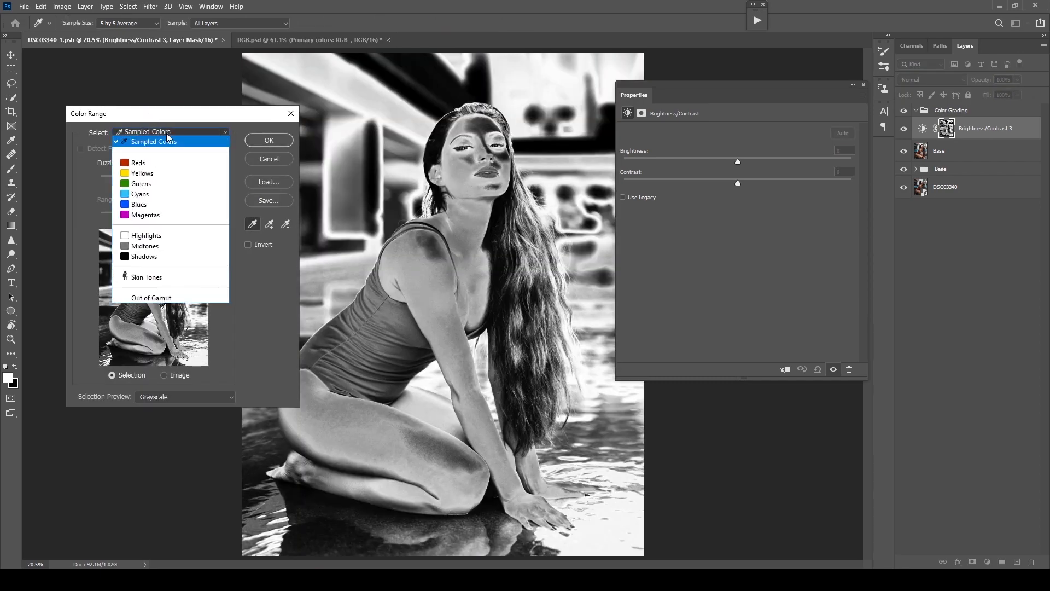
click(159, 238)
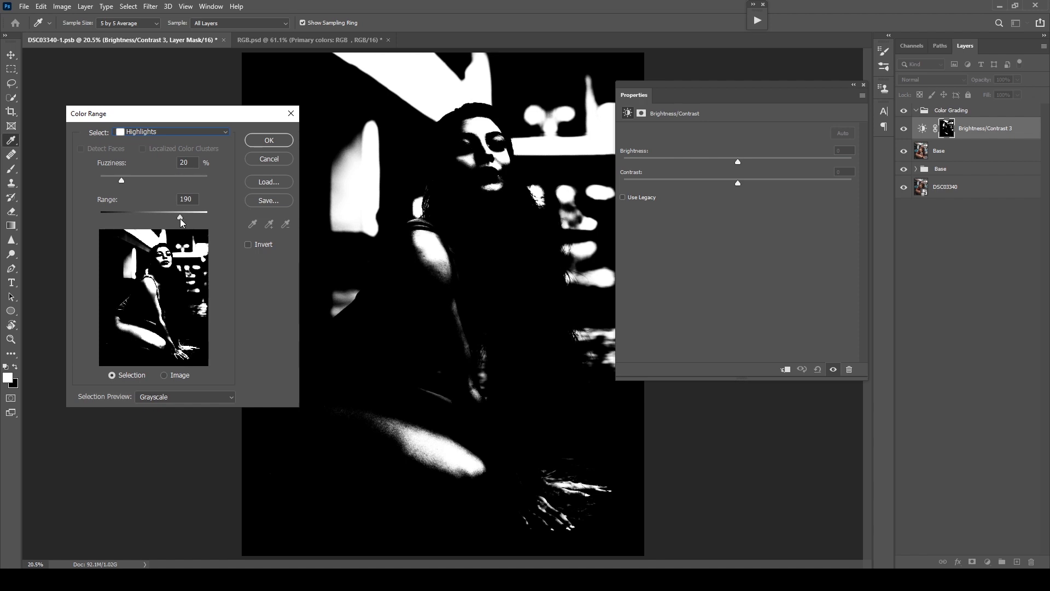
drag(212, 218, 215, 216)
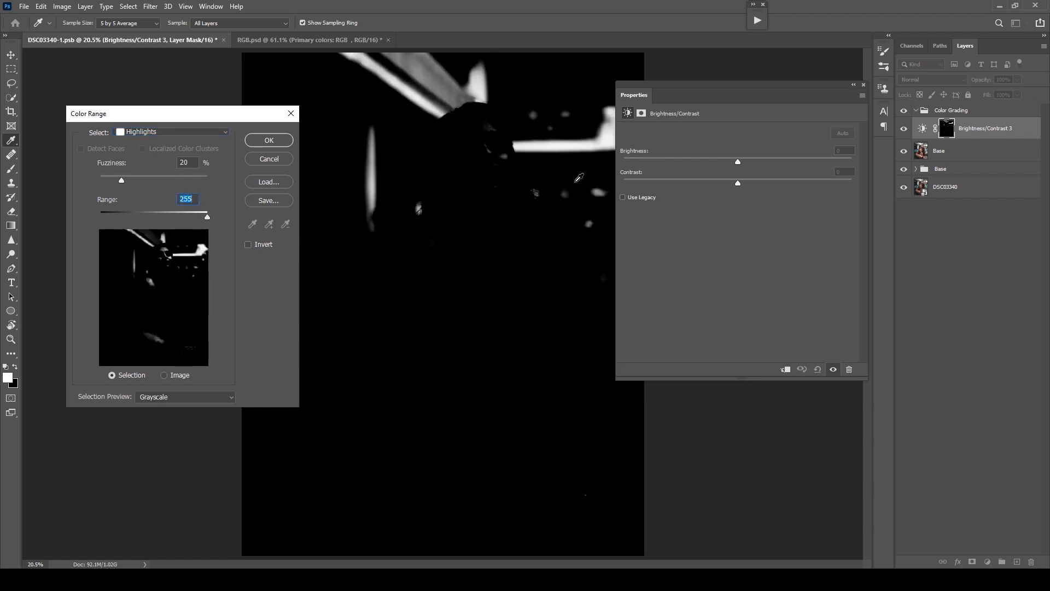
drag(688, 95, 716, 236)
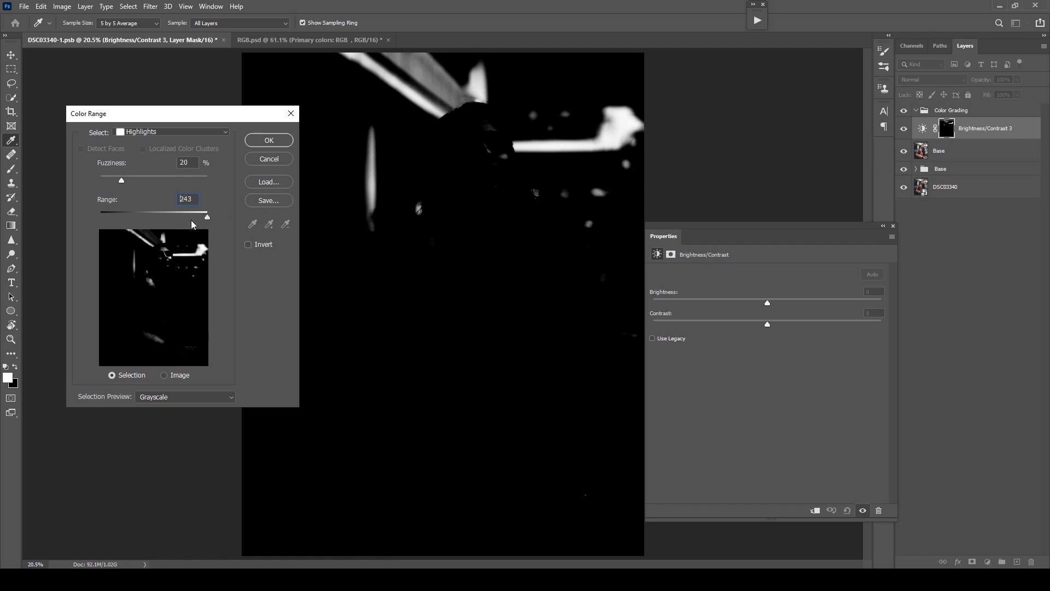
drag(191, 221, 178, 215)
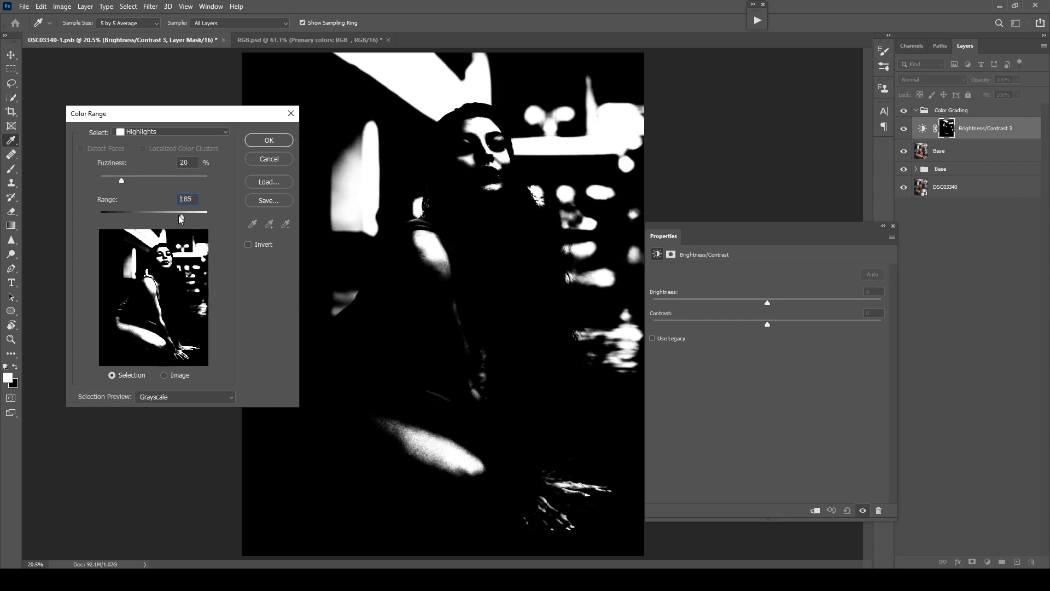
click(269, 141)
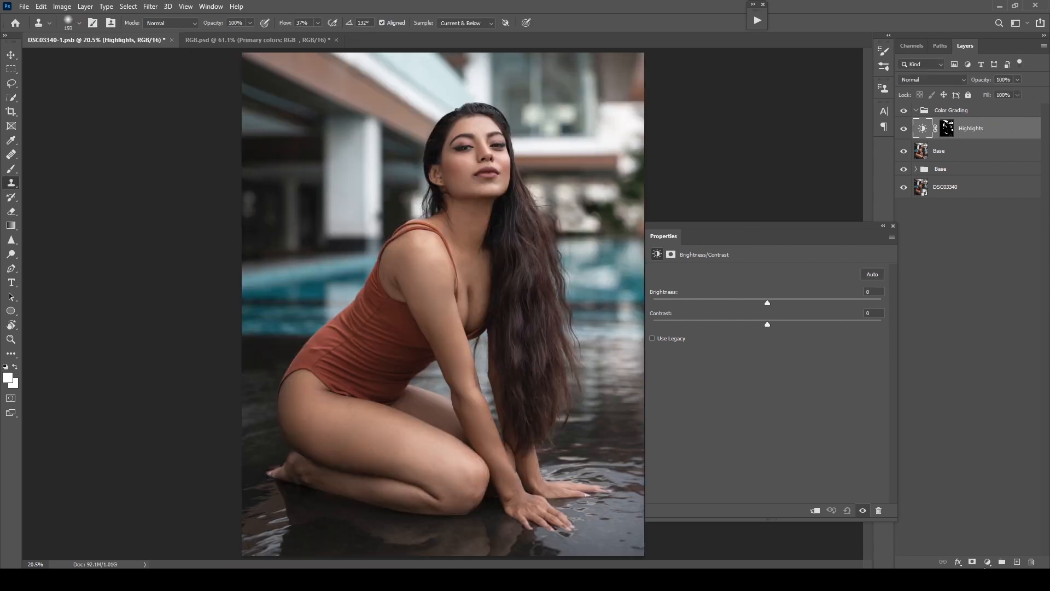
- Add another Brightness/Contrast adjustment layer, mask it with Color Range Midtones from 109 to 176, and name it Midtones
click(986, 564)
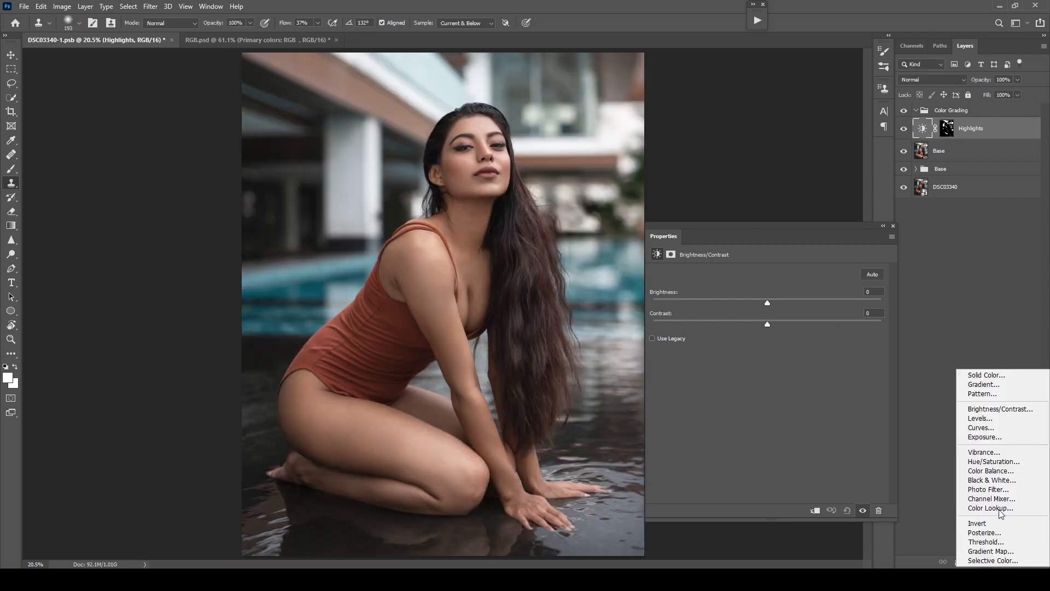
click(984, 409)
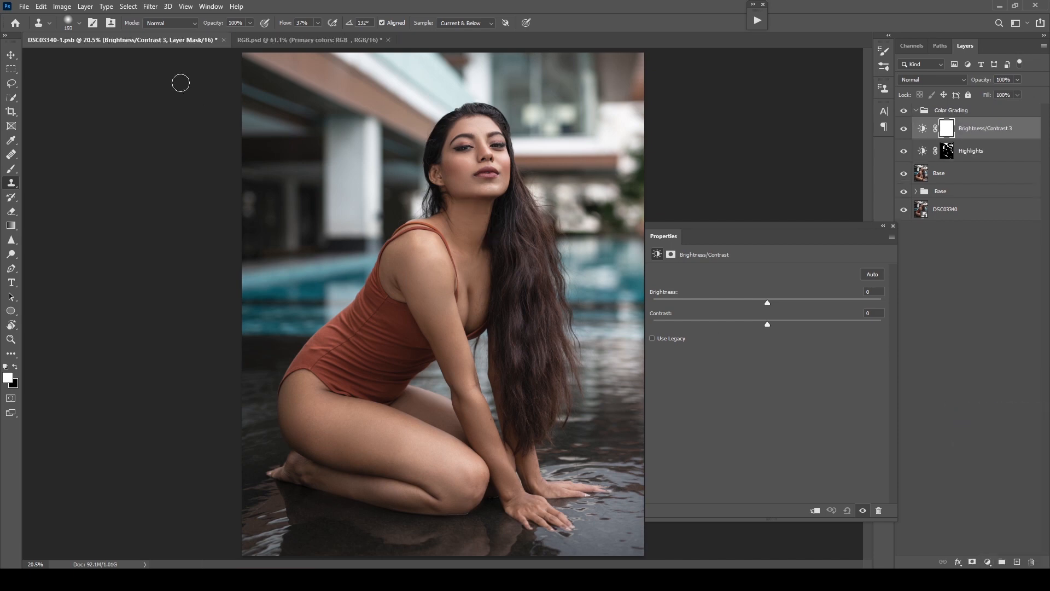
click(131, 7)
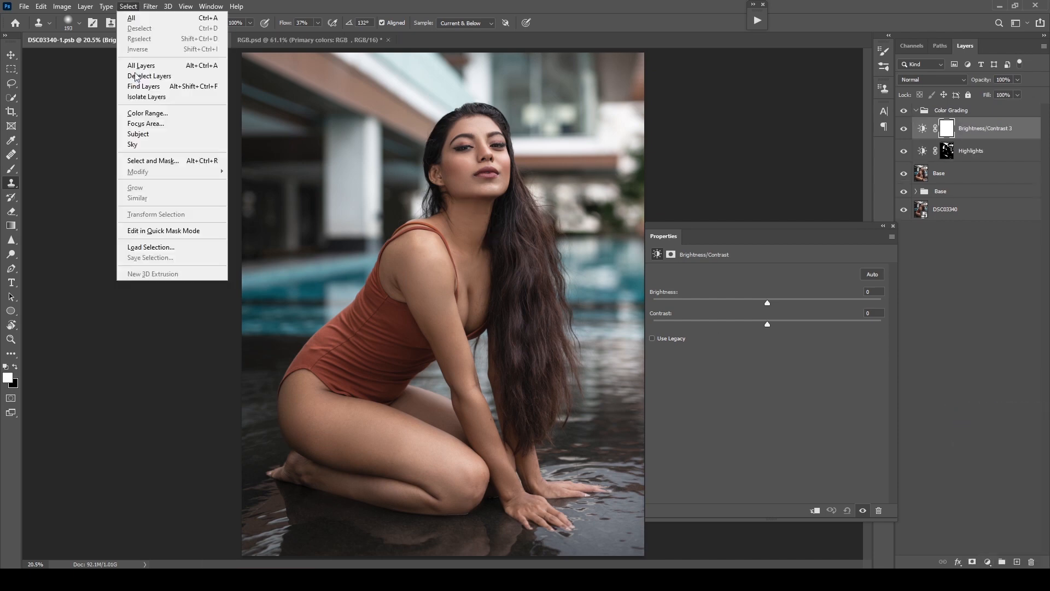
click(147, 113)
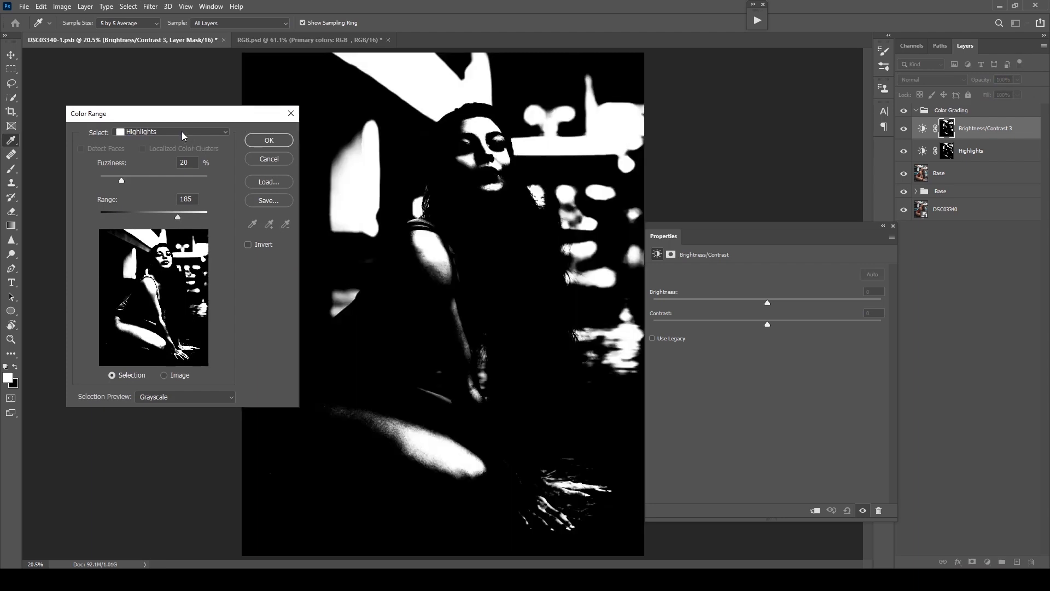
click(181, 131)
click(171, 247)
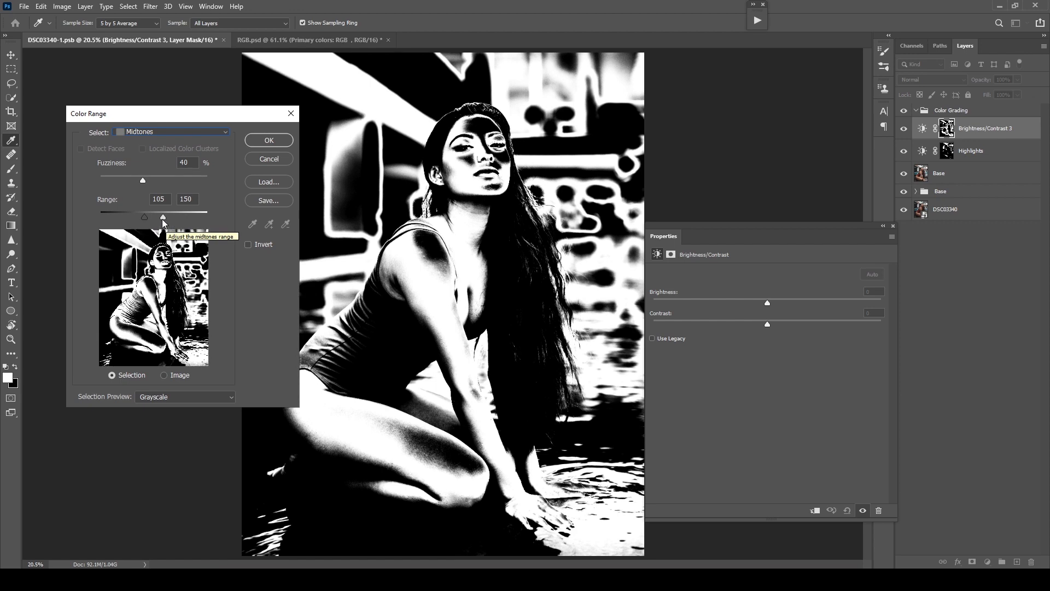
drag(167, 218, 143, 216)
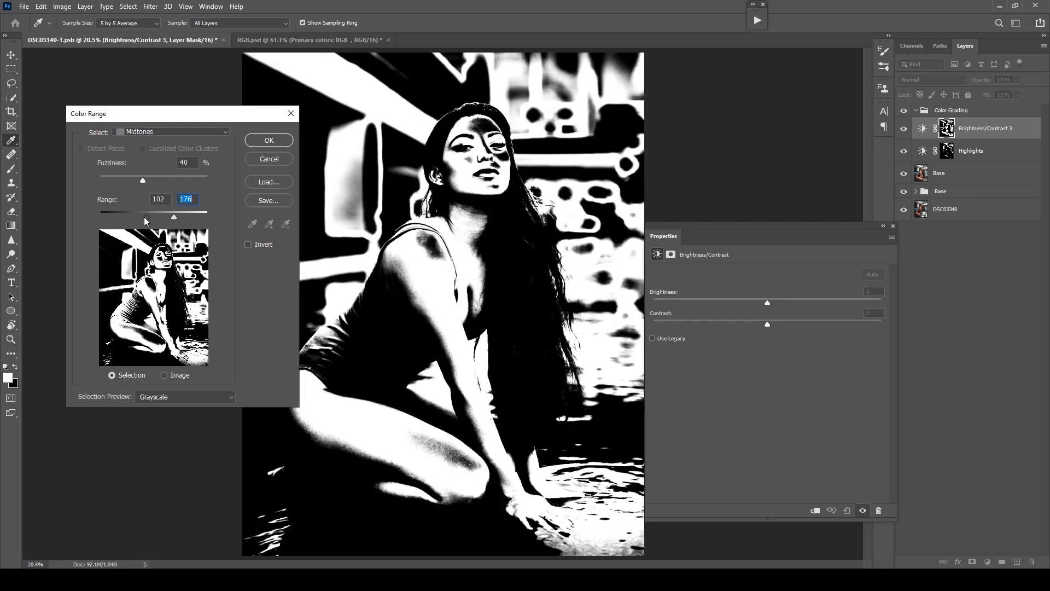
click(143, 216)
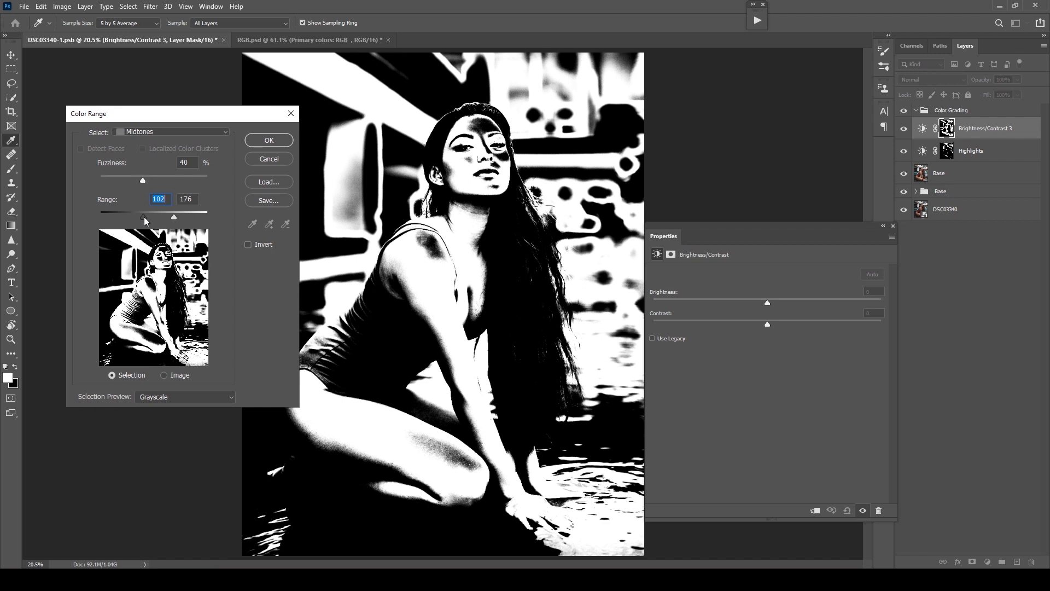
click(146, 217)
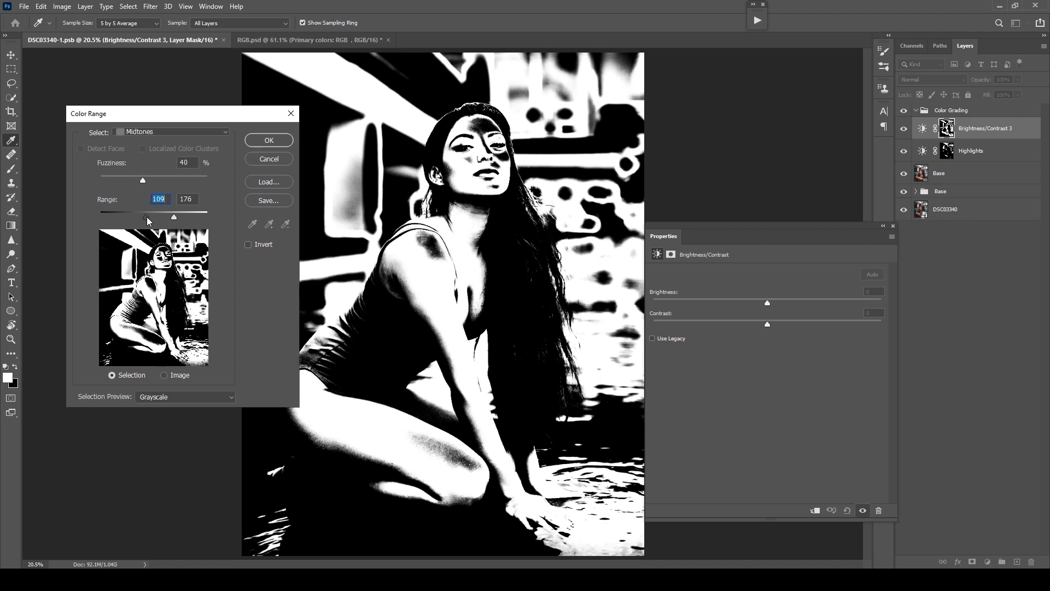
click(268, 141)
- Add a third Brightness/Contrast adjustment layer, mask it with Color Range Shadows at range 18, and name it Shadows
click(987, 562)
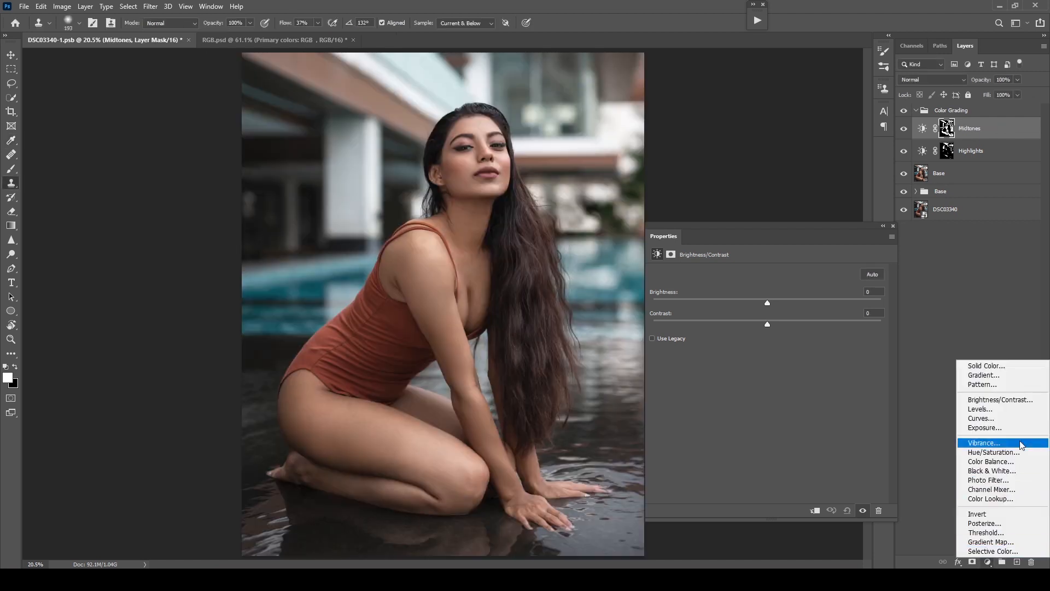
click(1000, 400)
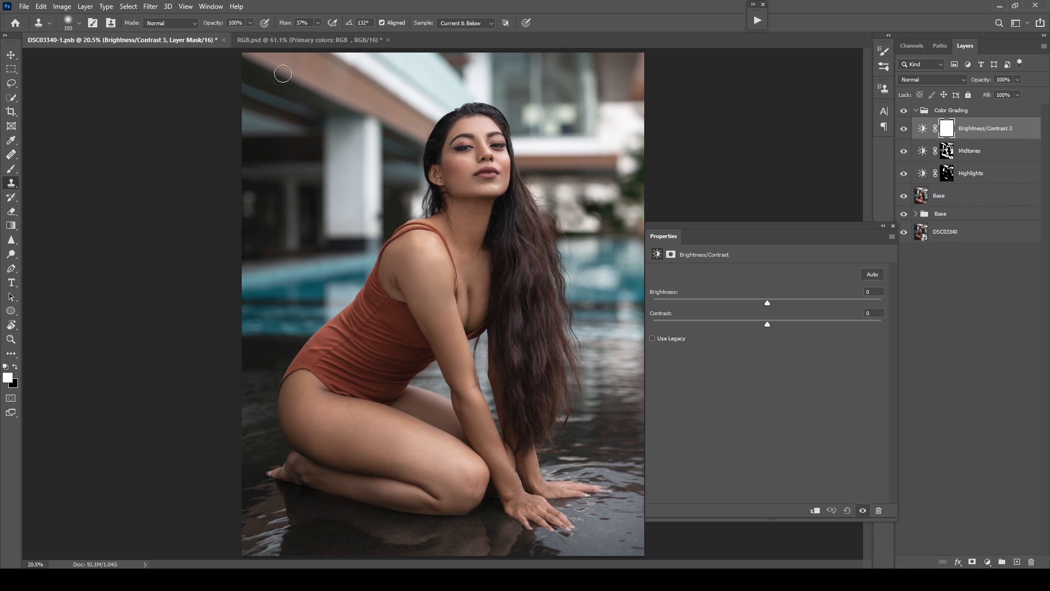
click(117, 6)
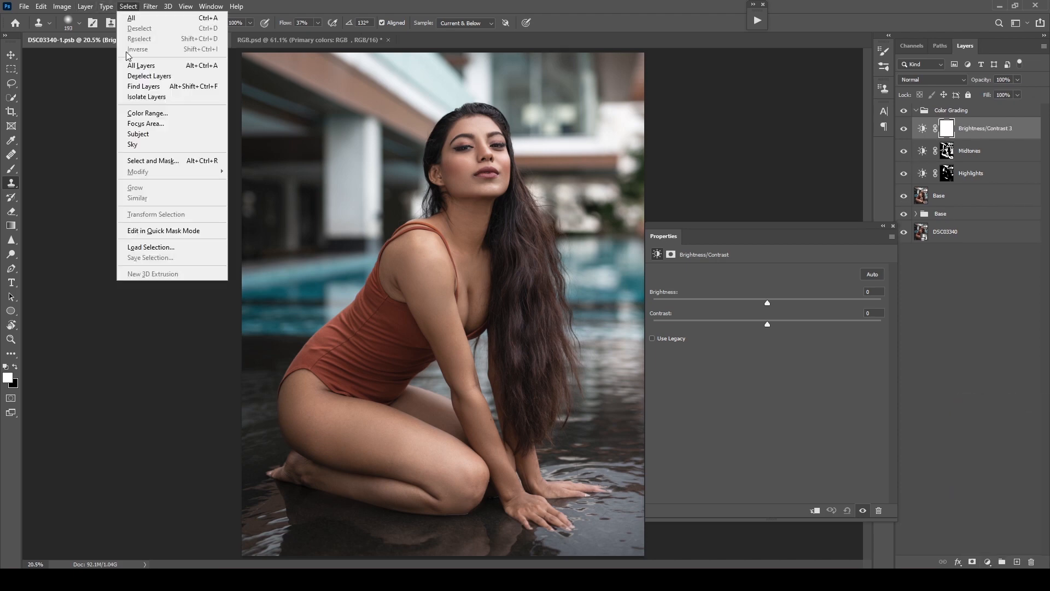
click(140, 114)
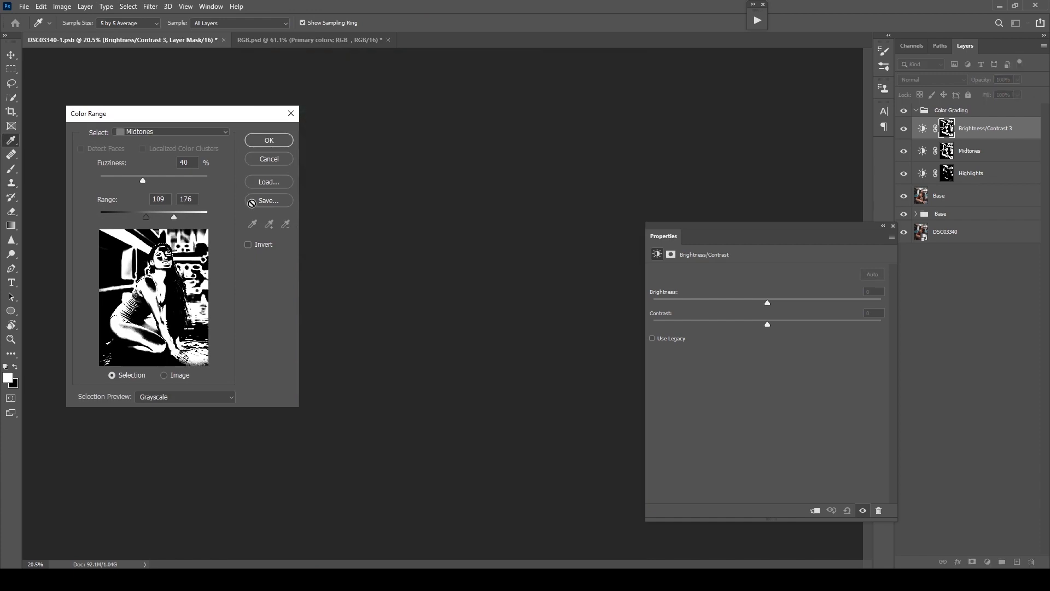
click(169, 132)
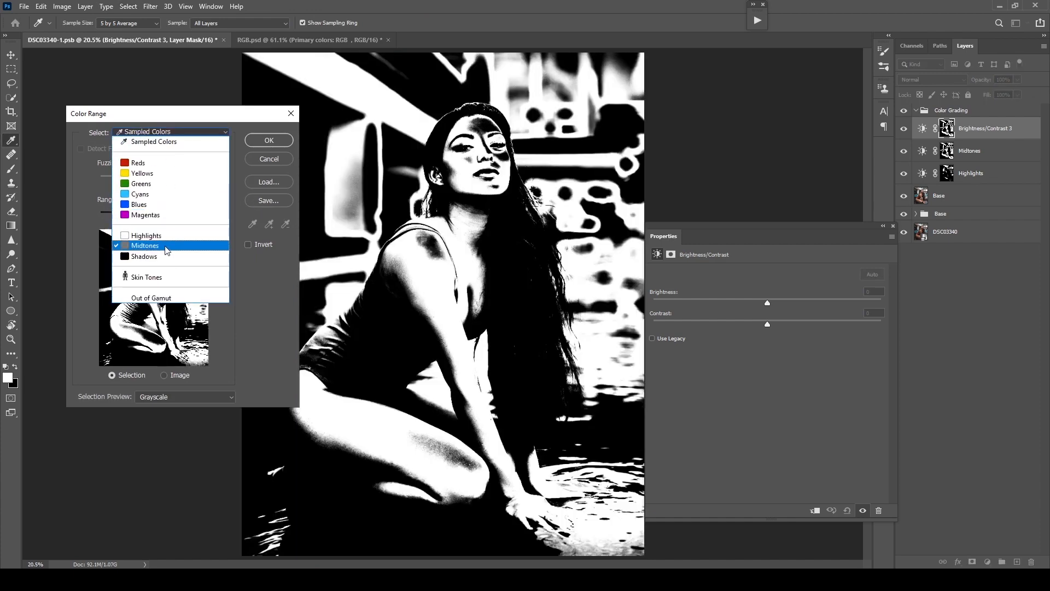
click(164, 245)
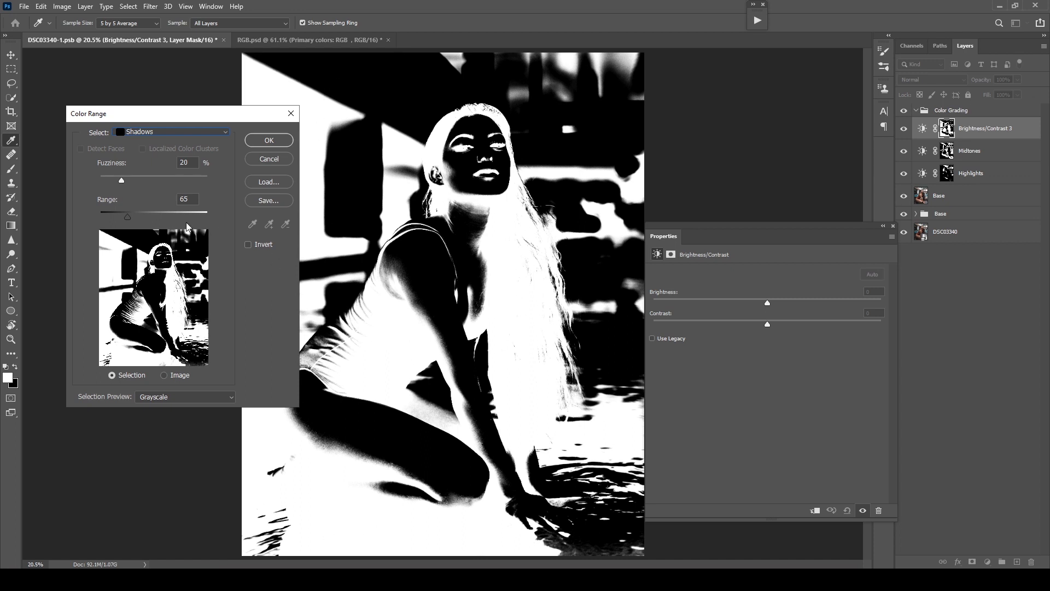
drag(145, 219, 110, 220)
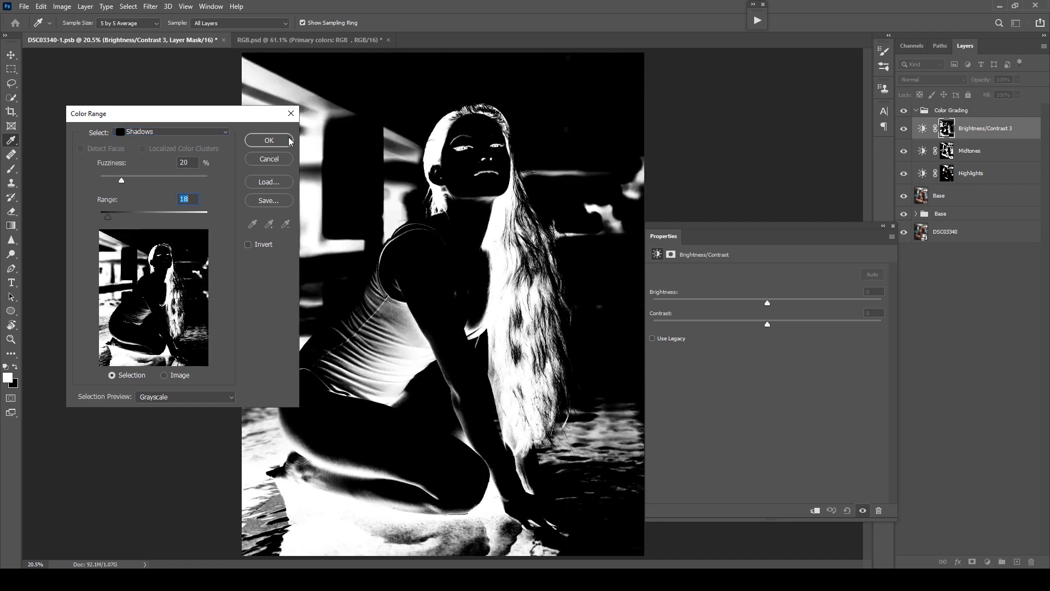
click(268, 140)
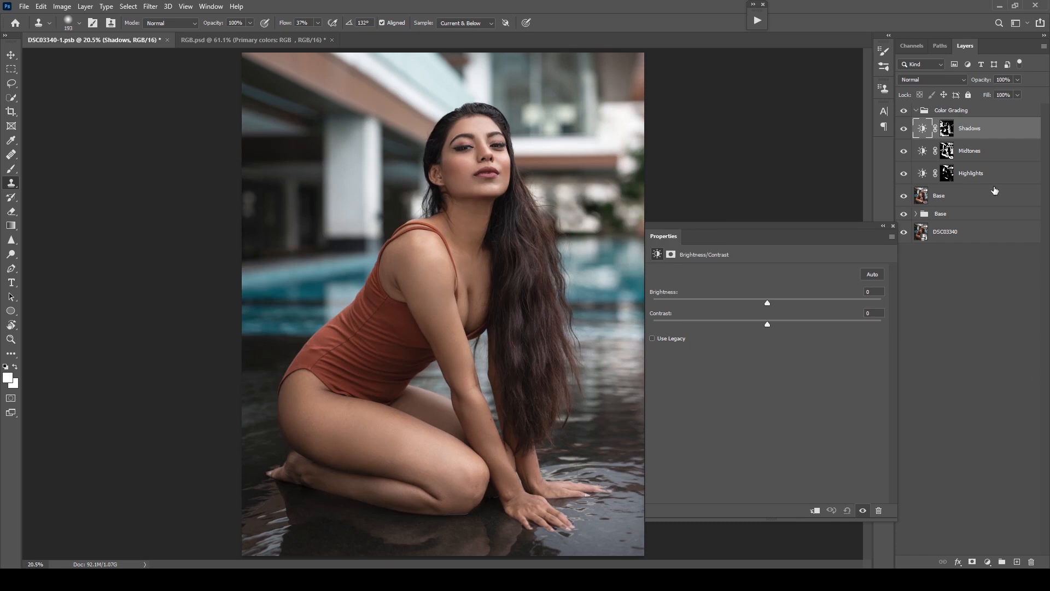
- Adjust the brightness of the Highlights, Midtones and Shadows adjustment layers in turn
drag(810, 237, 806, 211)
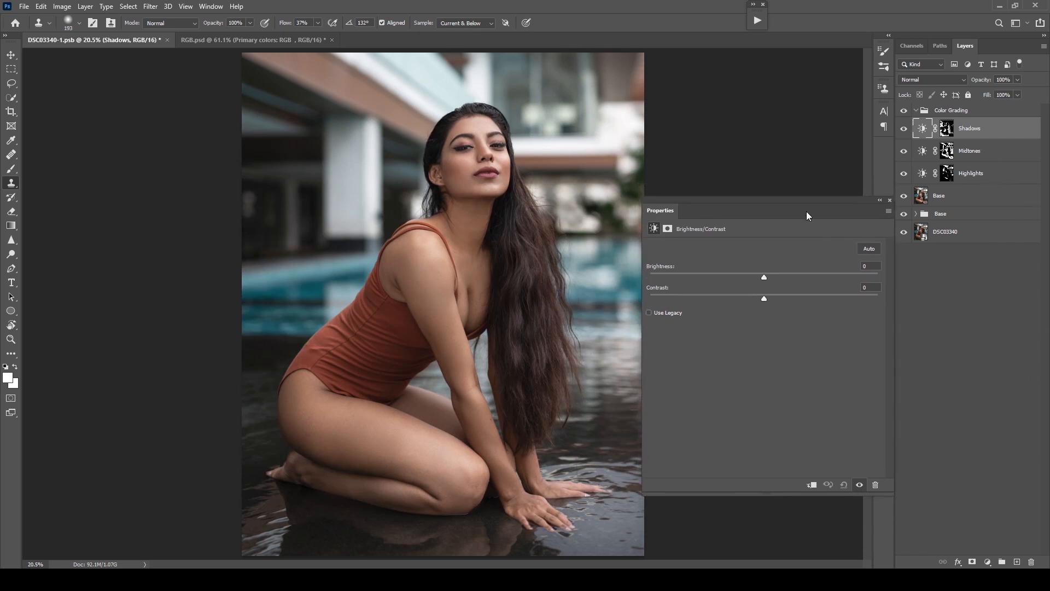
click(923, 176)
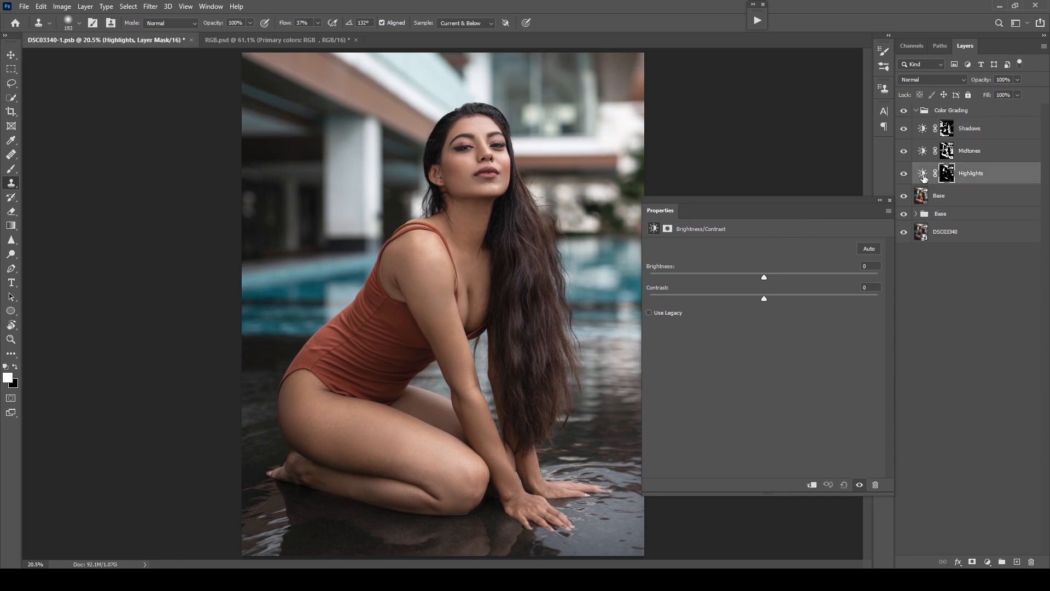
mouse_move(769, 275)
mouse_down()
mouse_move(787, 272)
mouse_move(723, 277)
mouse_move(798, 274)
mouse_move(767, 277)
mouse_up()
key(alt+bracketright)
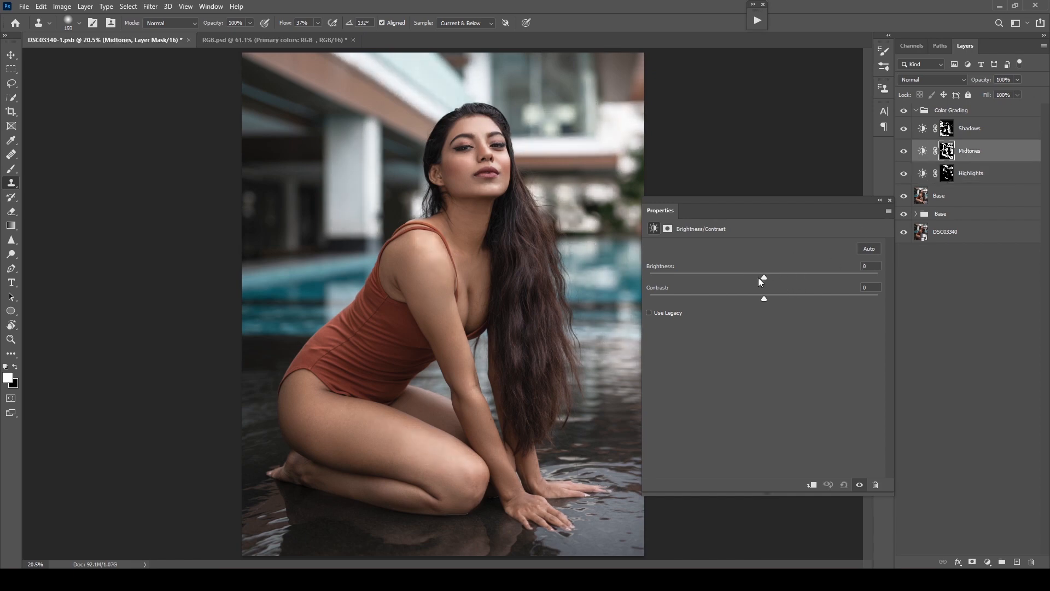
mouse_move(765, 278)
mouse_down()
mouse_move(786, 274)
mouse_move(756, 274)
mouse_move(787, 273)
mouse_move(763, 272)
mouse_up()
key(alt+bracketright)
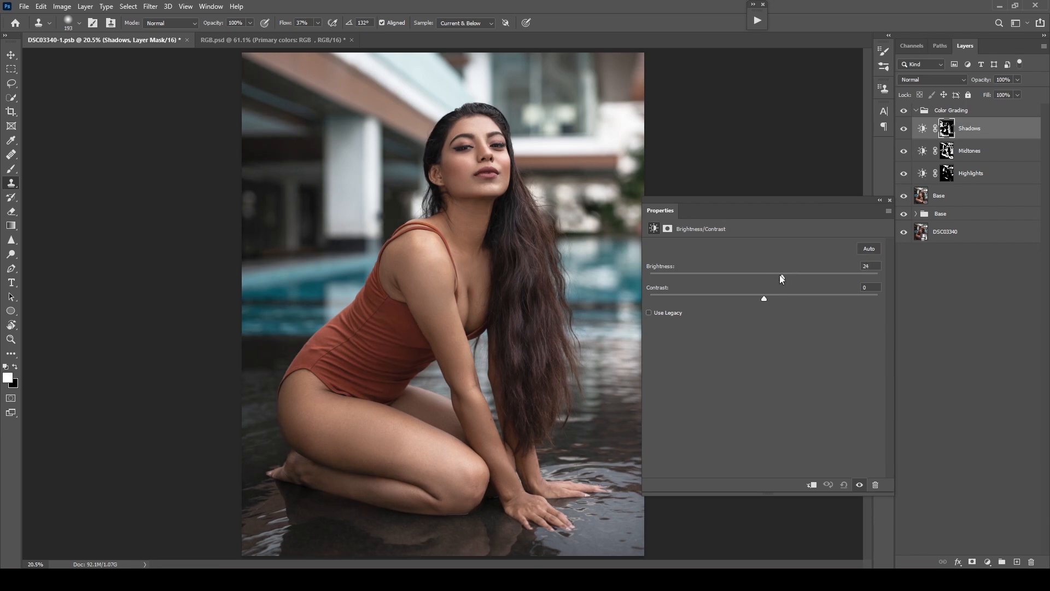
mouse_move(780, 274)
mouse_down()
mouse_move(766, 279)
mouse_move(792, 273)
mouse_up()
click(730, 230)
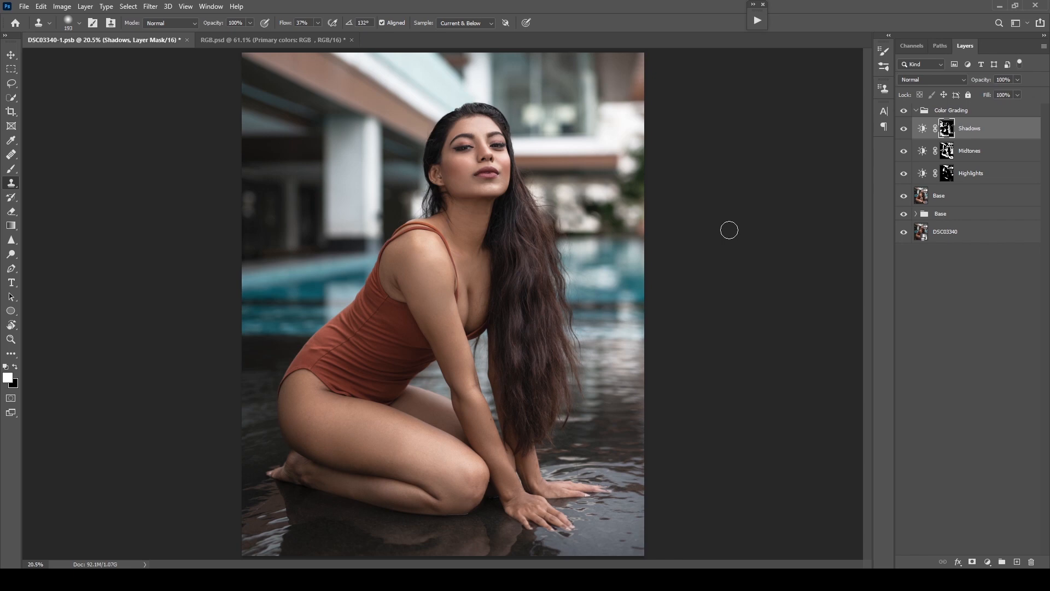
- In the RGB.psd document, show the Primary colors: RGB text and the RED/CYAN, GREEN/MAGENTA and BLUE/YELLOW circle layers
click(270, 40)
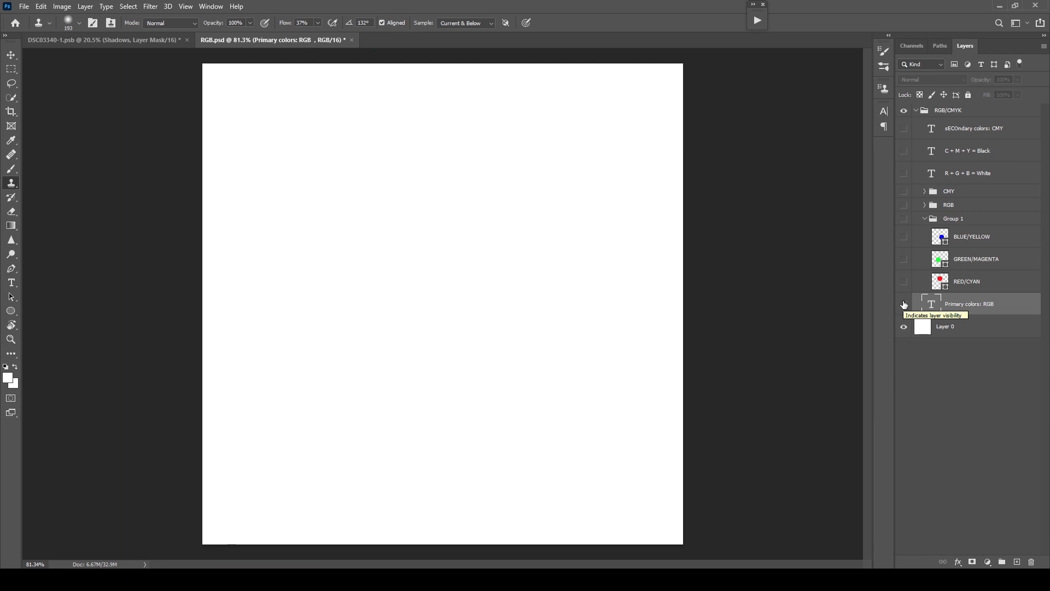
click(903, 305)
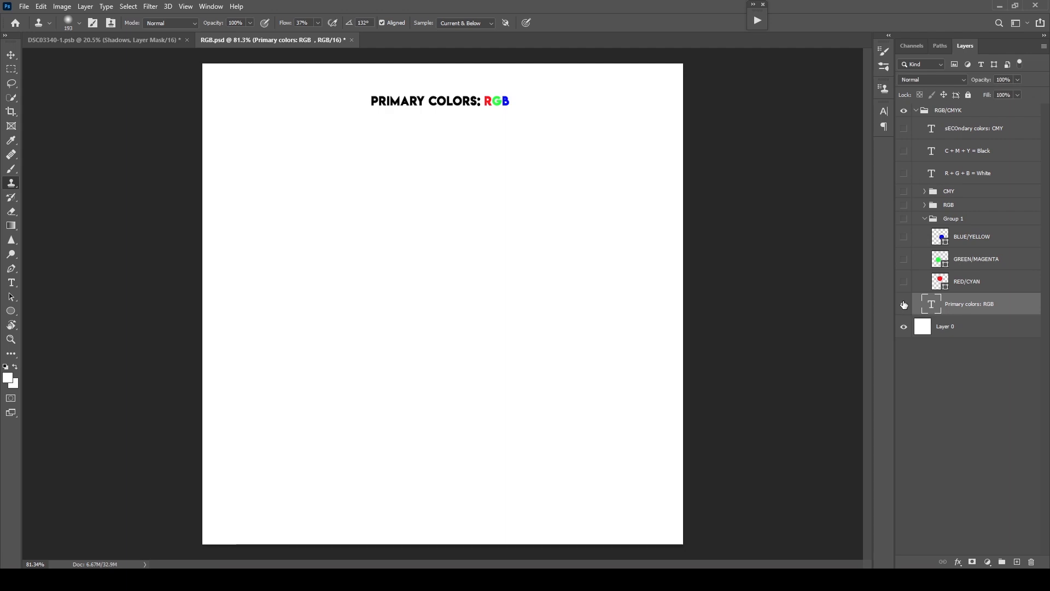
click(904, 282)
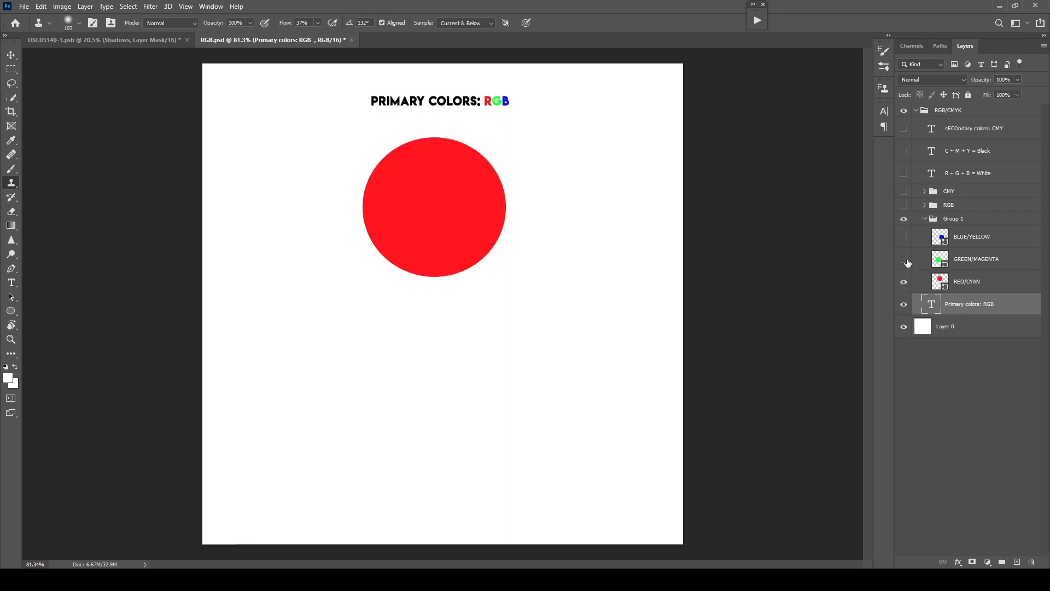
click(903, 261)
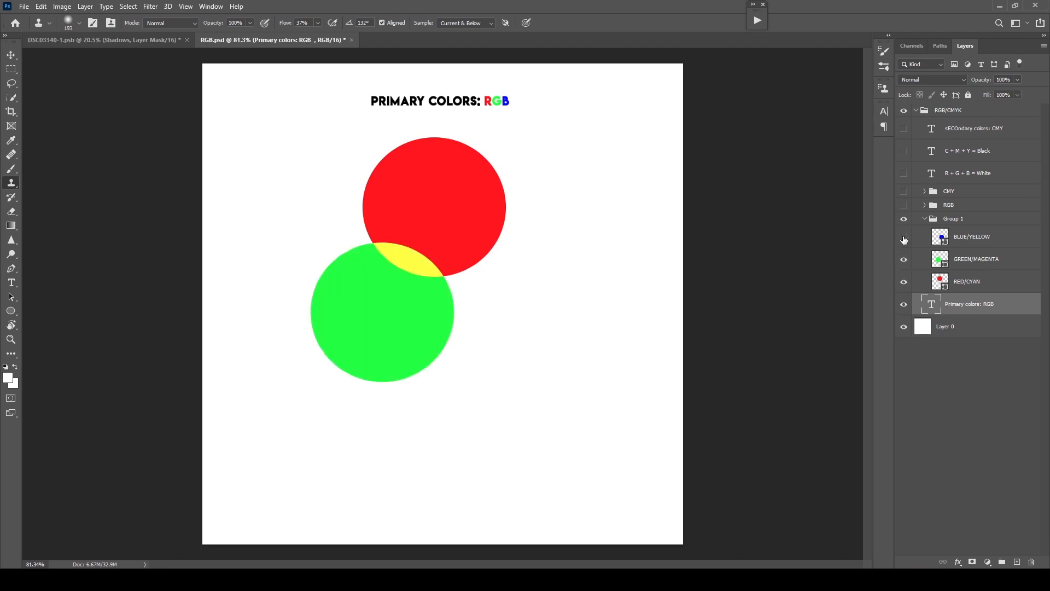
click(904, 238)
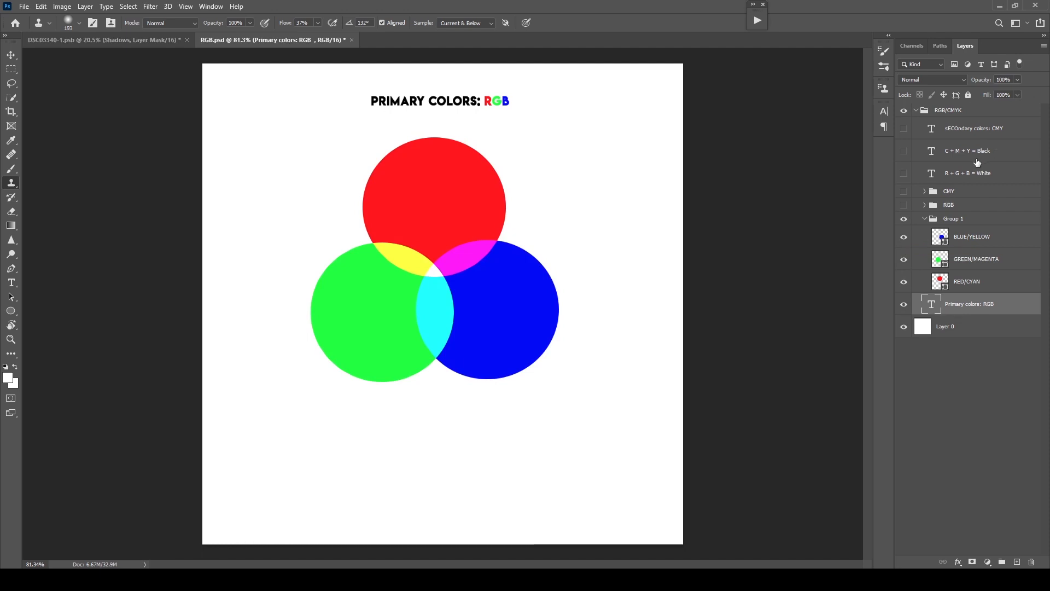
- Show the R + G + B = White text layer and sample the overlap of all three circles as the foreground color, checking its RGB values
click(905, 173)
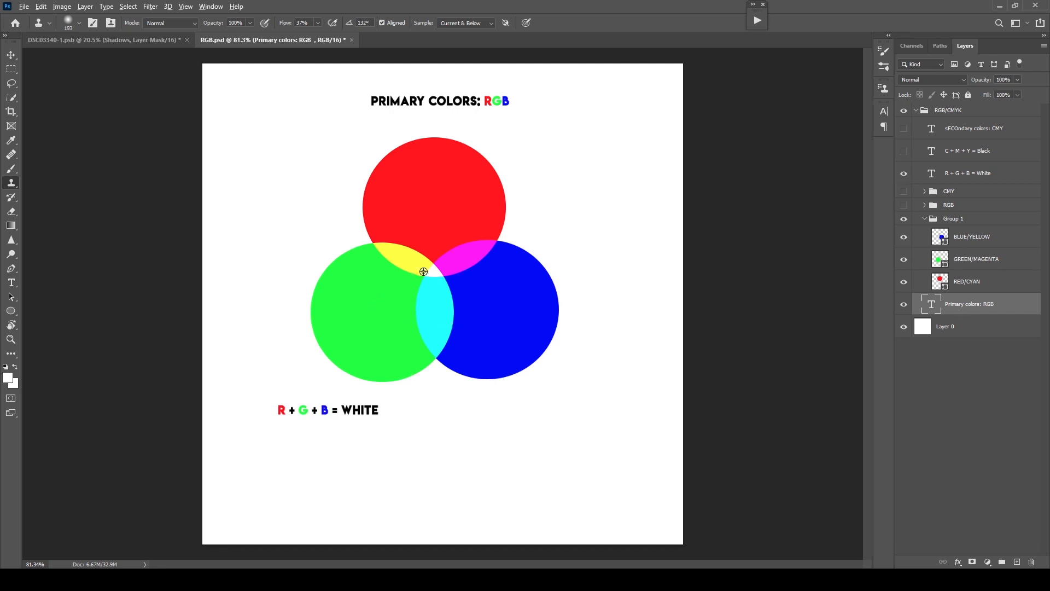
scroll(443, 263, up, 5)
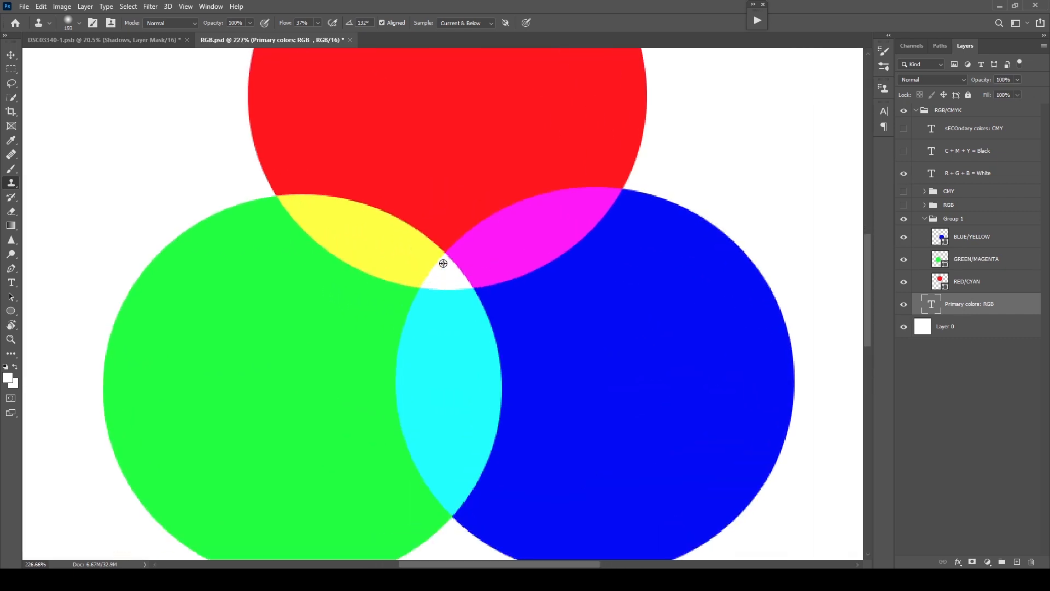
click(11, 144)
click(449, 271)
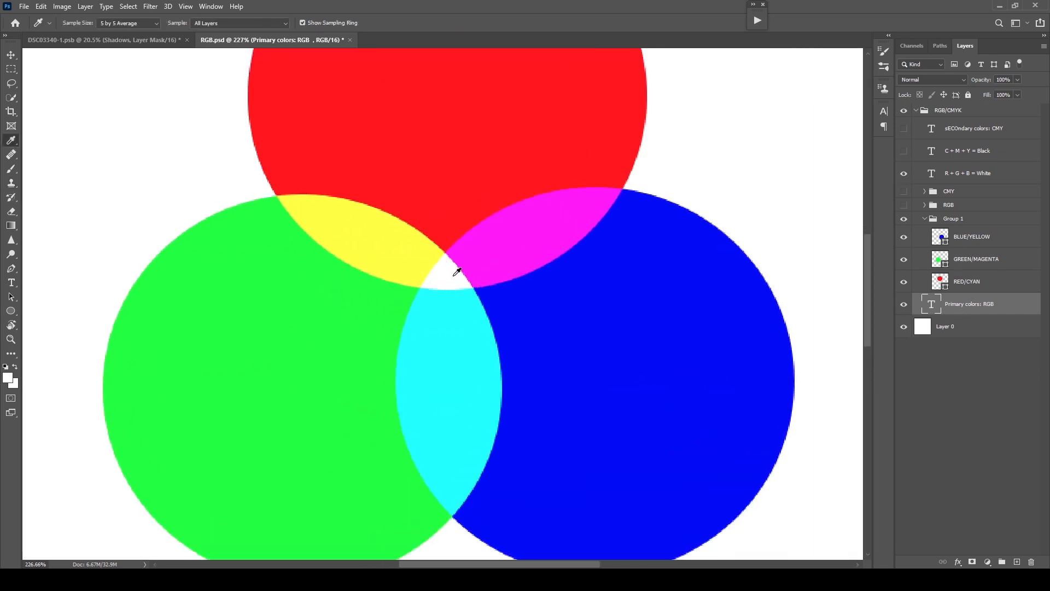
click(8, 378)
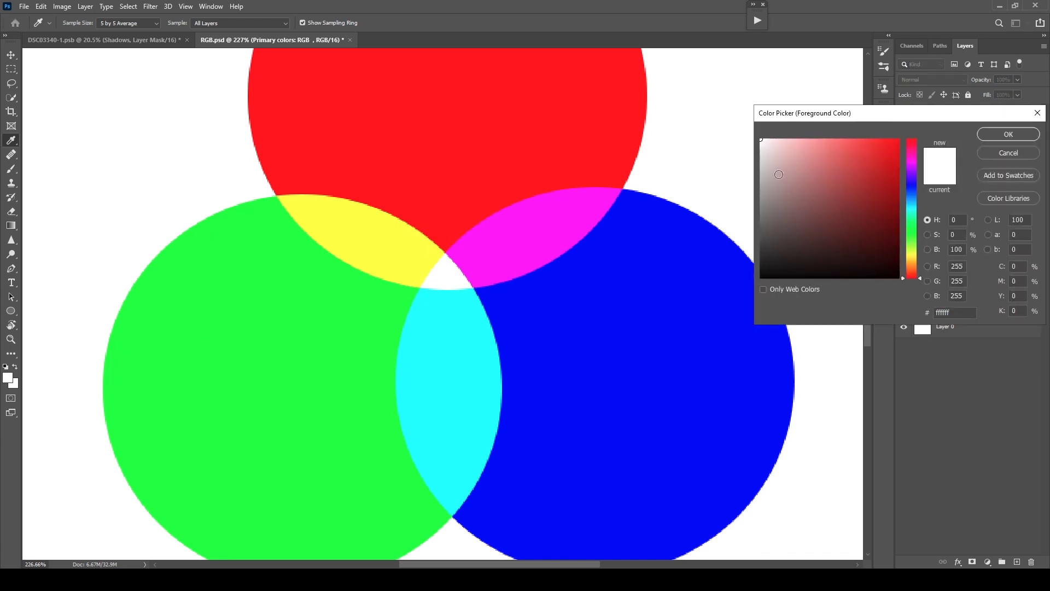
click(1009, 135)
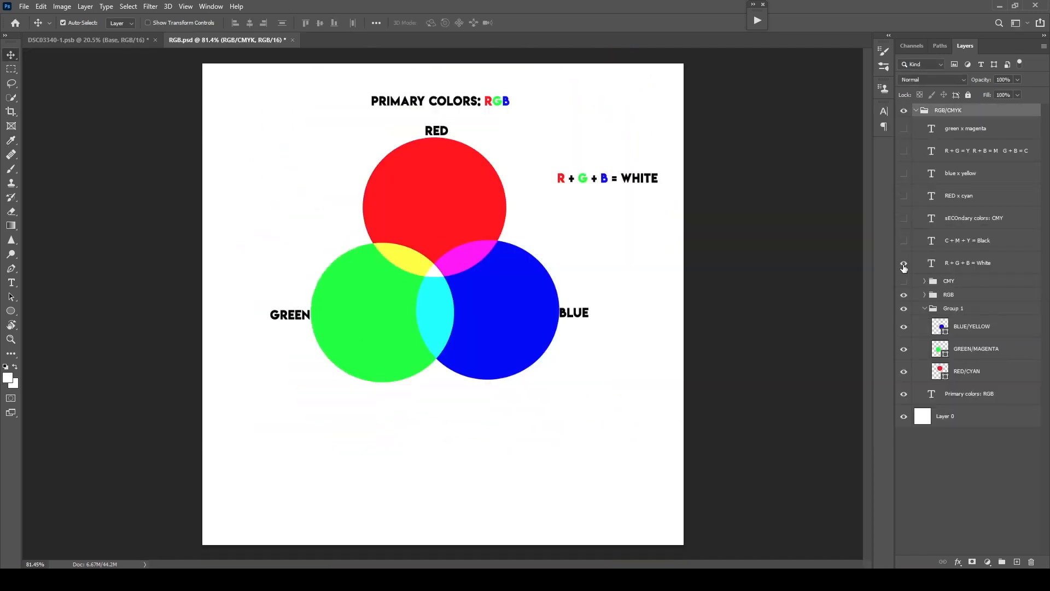
- Show the R + G = Y, R + B = M, G + B = C text, the CMY label group and the Secondary colors: CMY text
click(903, 151)
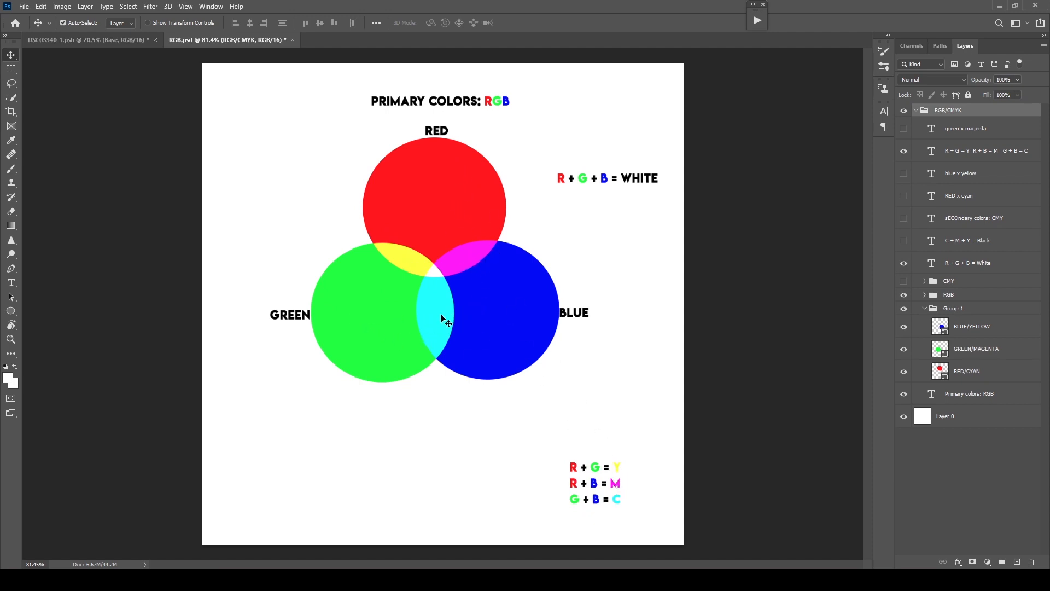
click(904, 281)
click(904, 218)
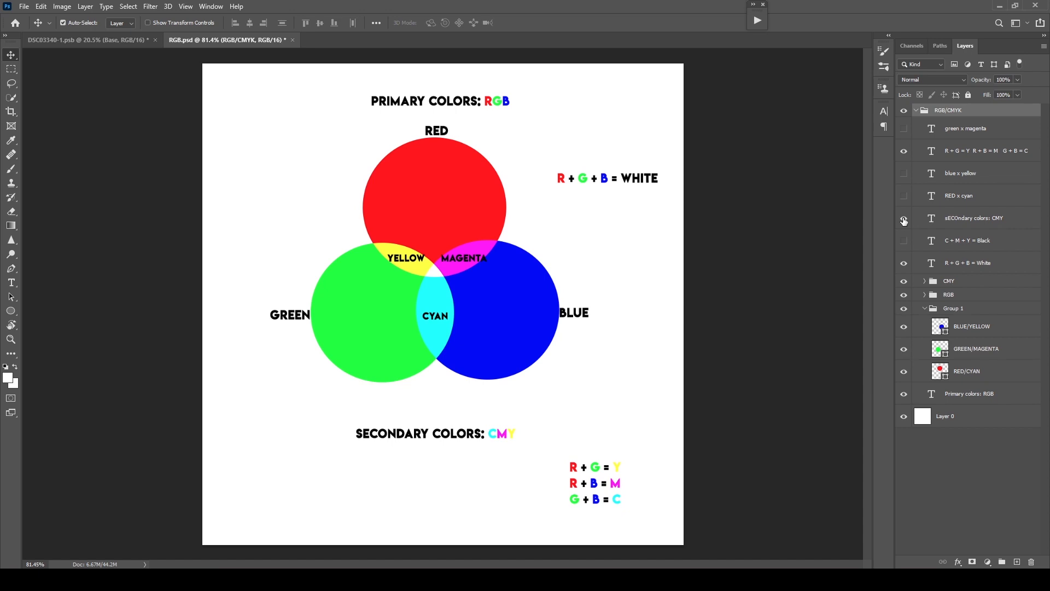
- Show the RED x cyan, blue x yellow and green x magenta text layers
click(958, 197)
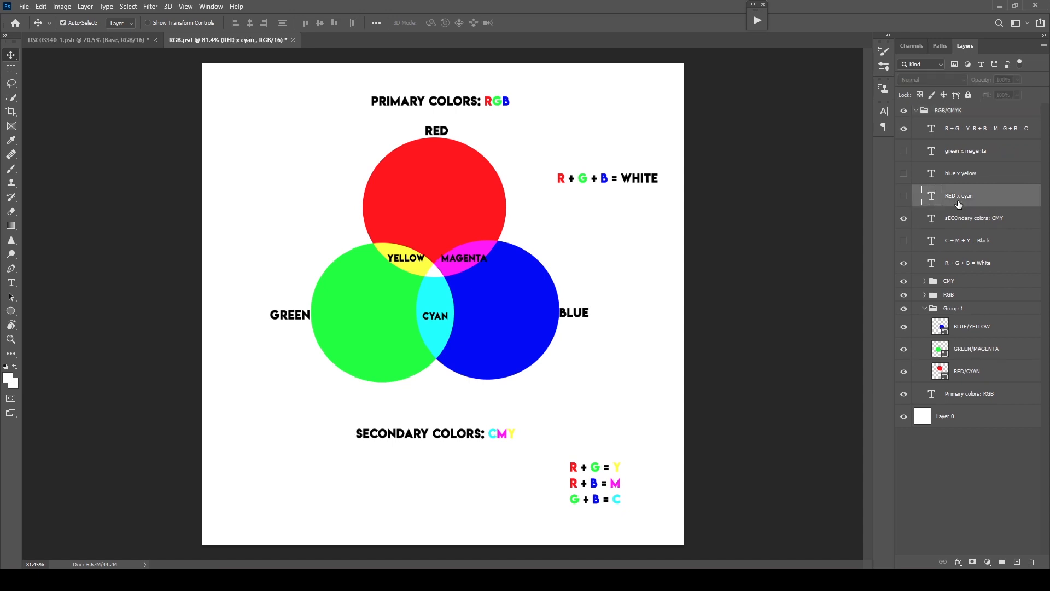
click(904, 195)
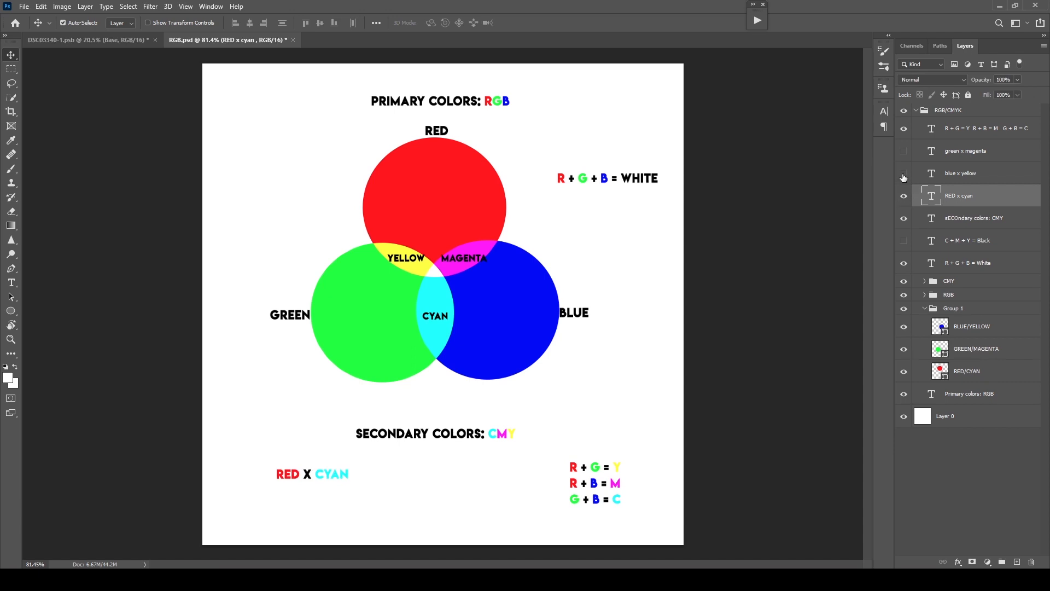
click(904, 173)
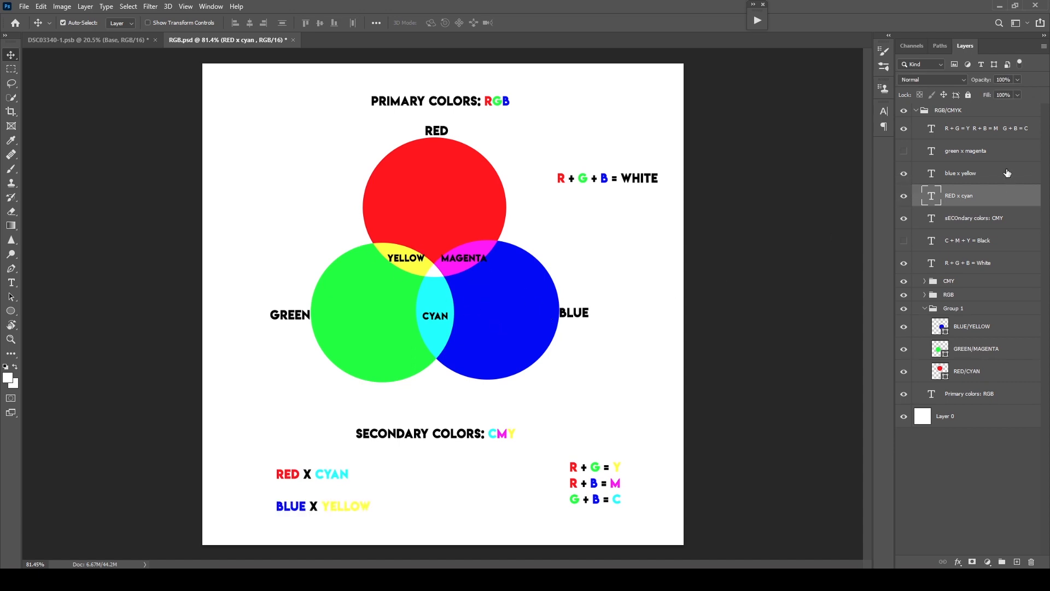
click(904, 151)
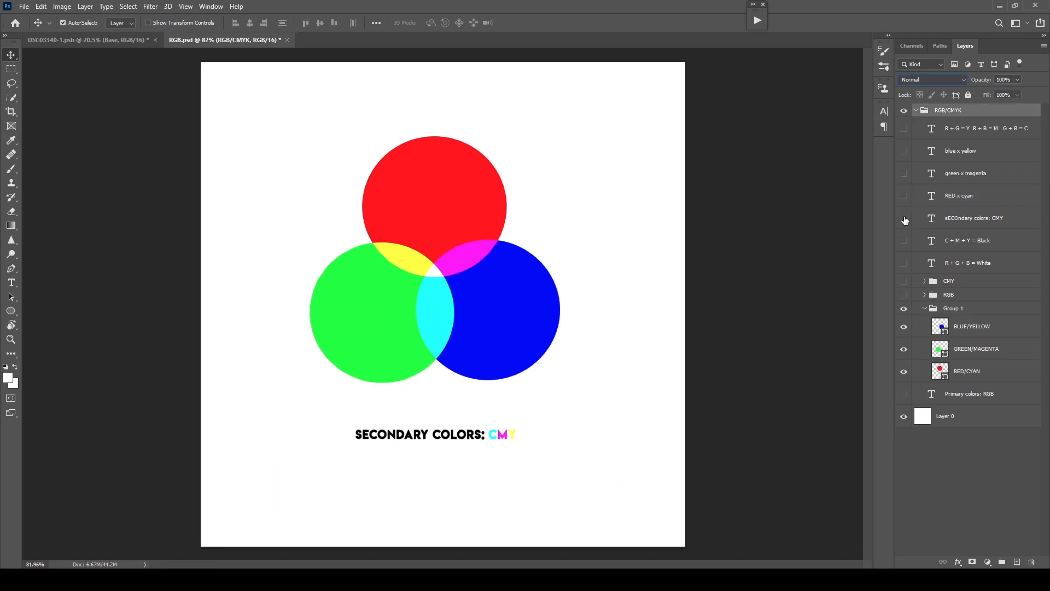
- Show the Secondary colors: CMY and C + M + Y = Black text, set the RGB/CMYK group's blend mode to Subtract, and inspect the central overlap
click(904, 218)
click(904, 218)
click(904, 241)
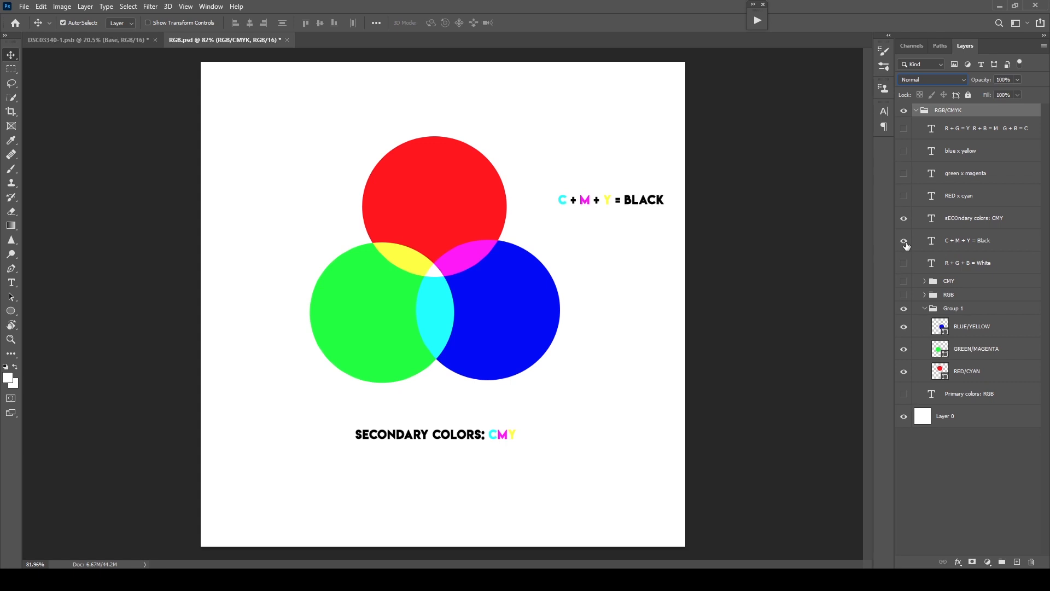
click(949, 80)
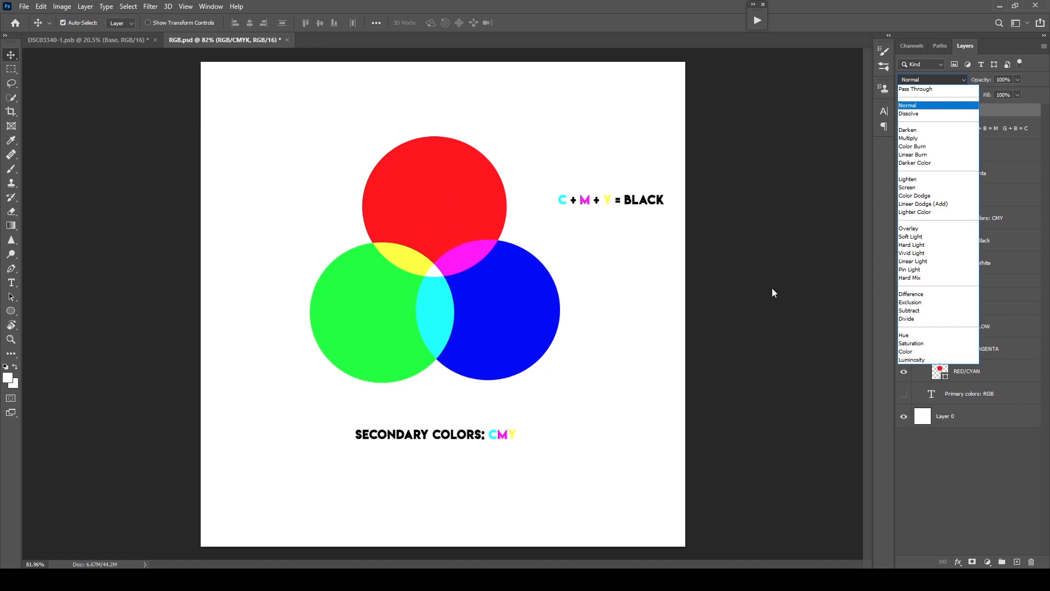
click(949, 310)
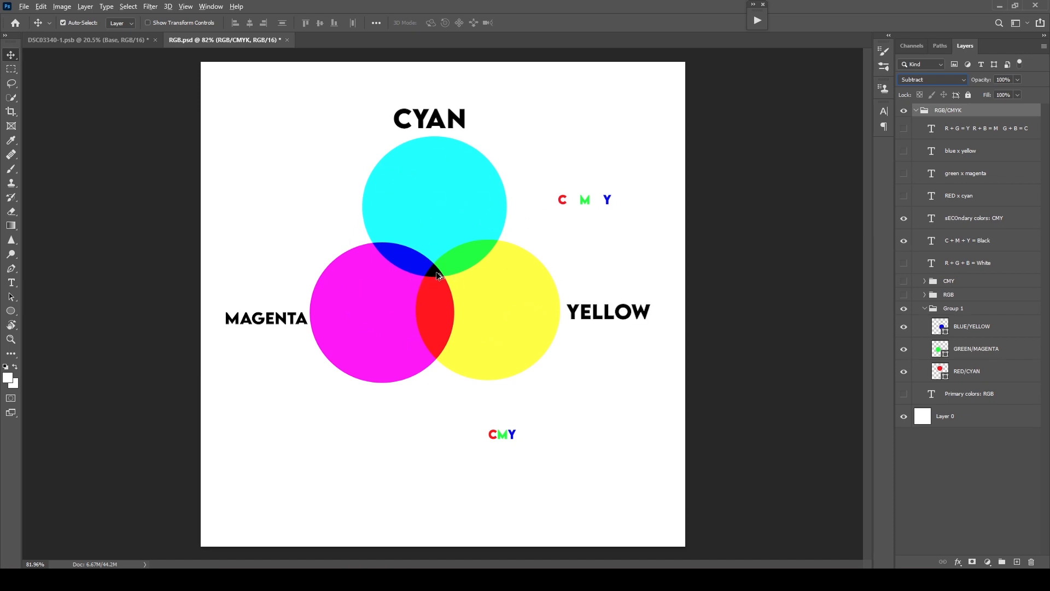
drag(385, 284, 473, 252)
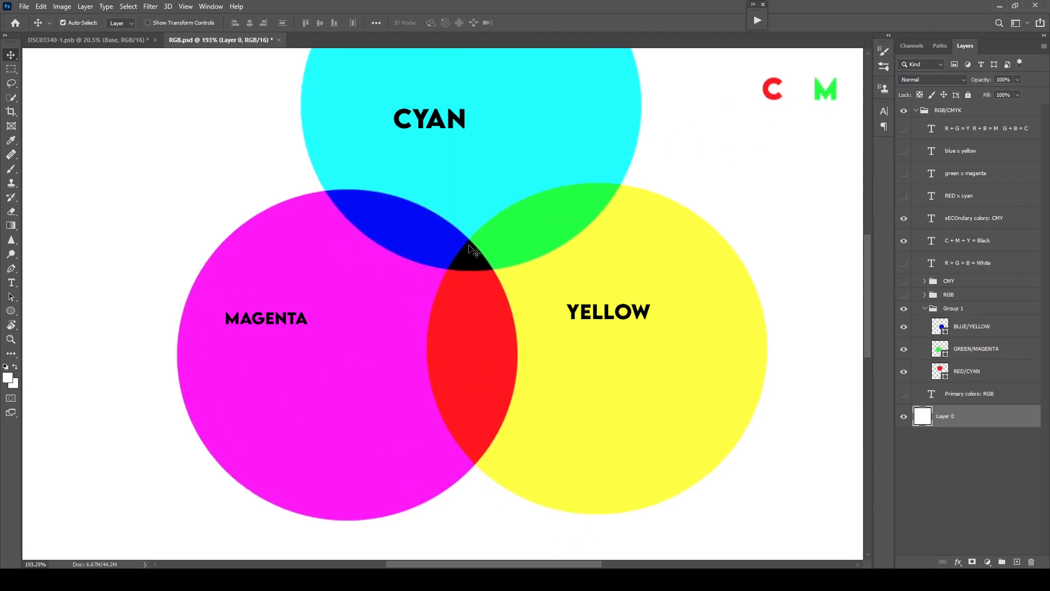
scroll(477, 277, down, 5)
scroll(477, 278, up, 1)
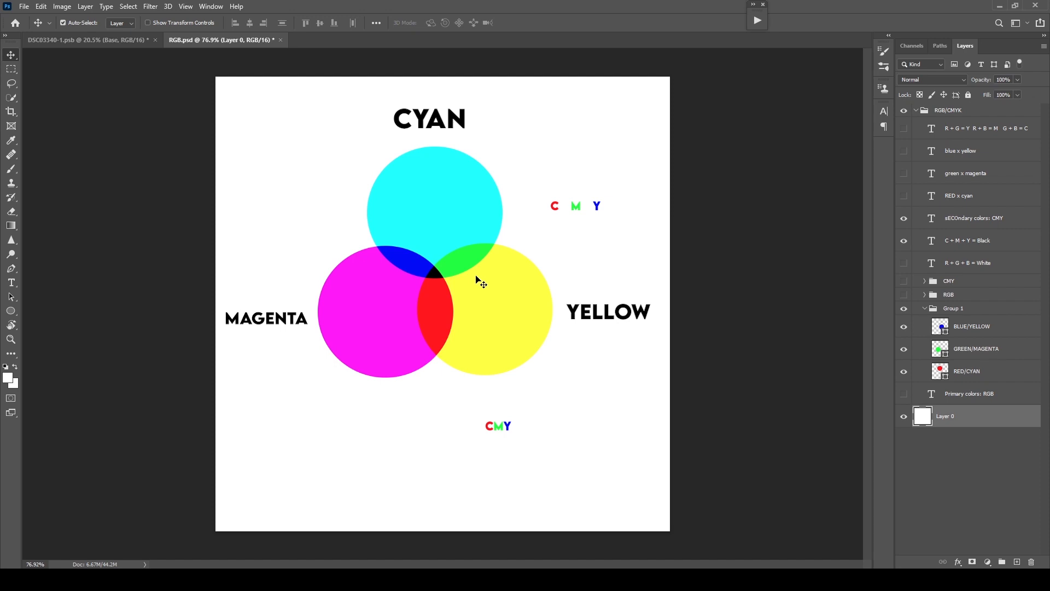
- Switch to the DSC03340-1.psb portrait, fit it to the window, and add a Curves adjustment layer above the Base layer
click(127, 40)
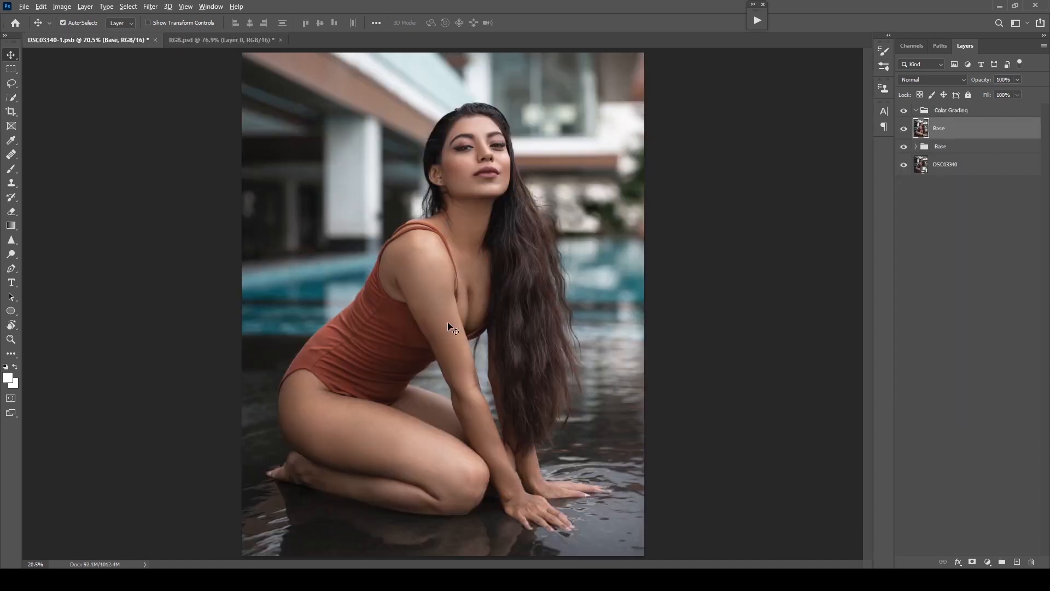
key(ctrl+0)
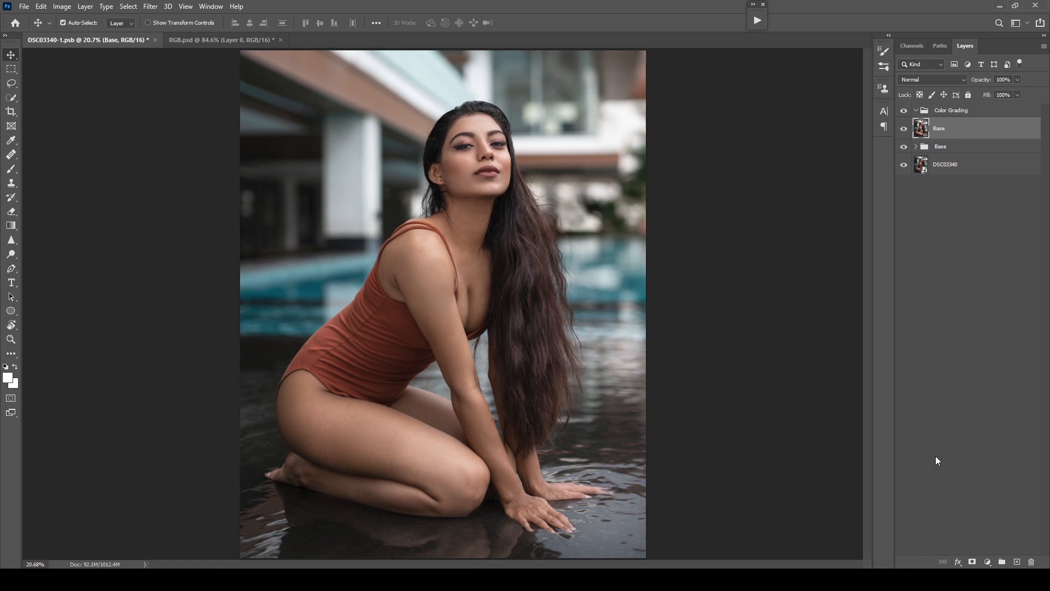
click(987, 562)
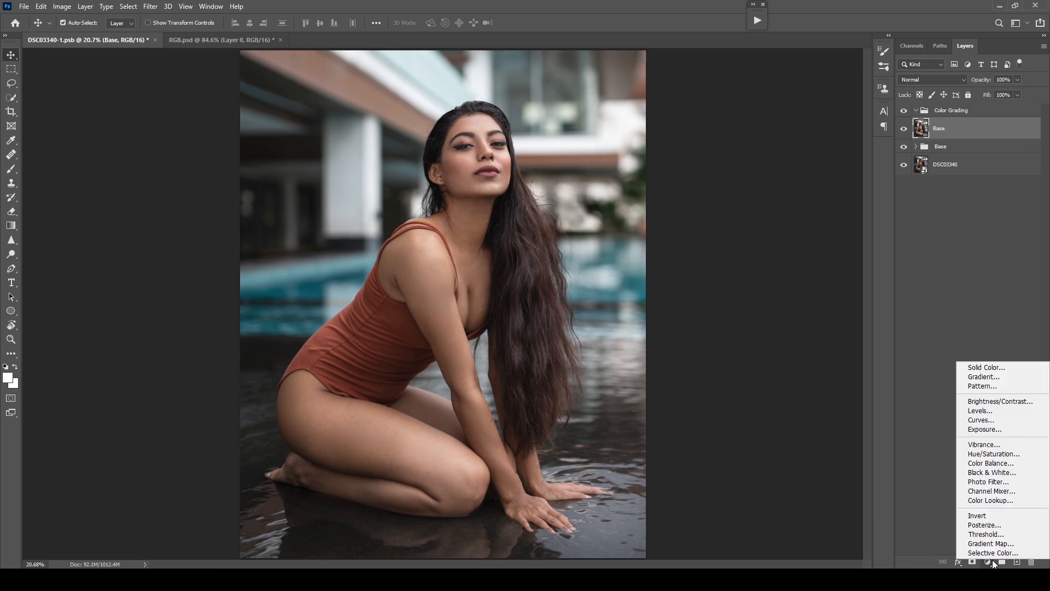
click(990, 421)
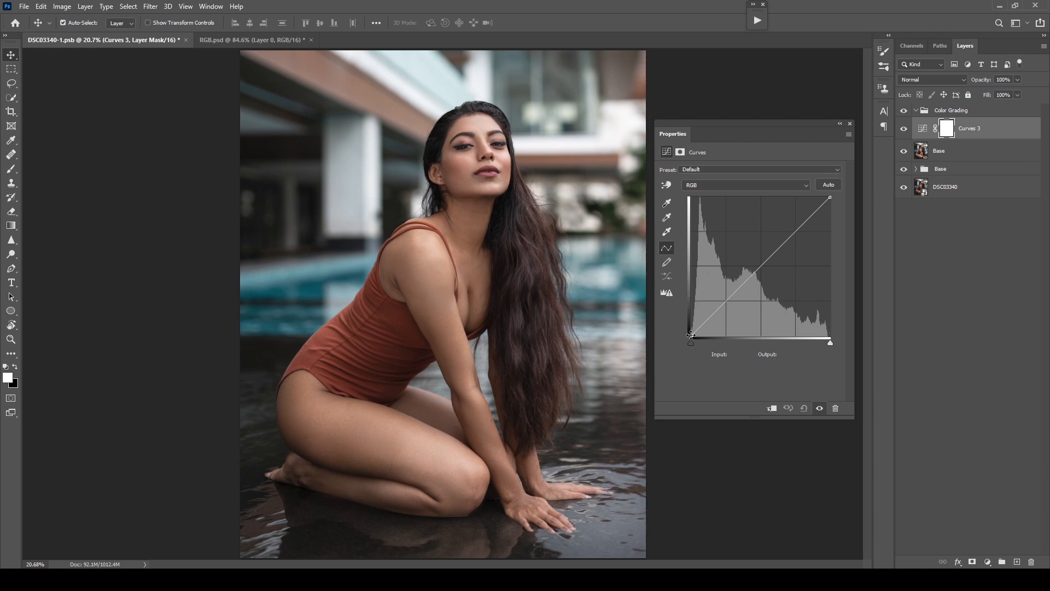
- Try lifting the RGB curve's black point to output 32, moving its white point to input 199, and raising midtone input 110 to 139; reset the curve
drag(692, 335, 692, 318)
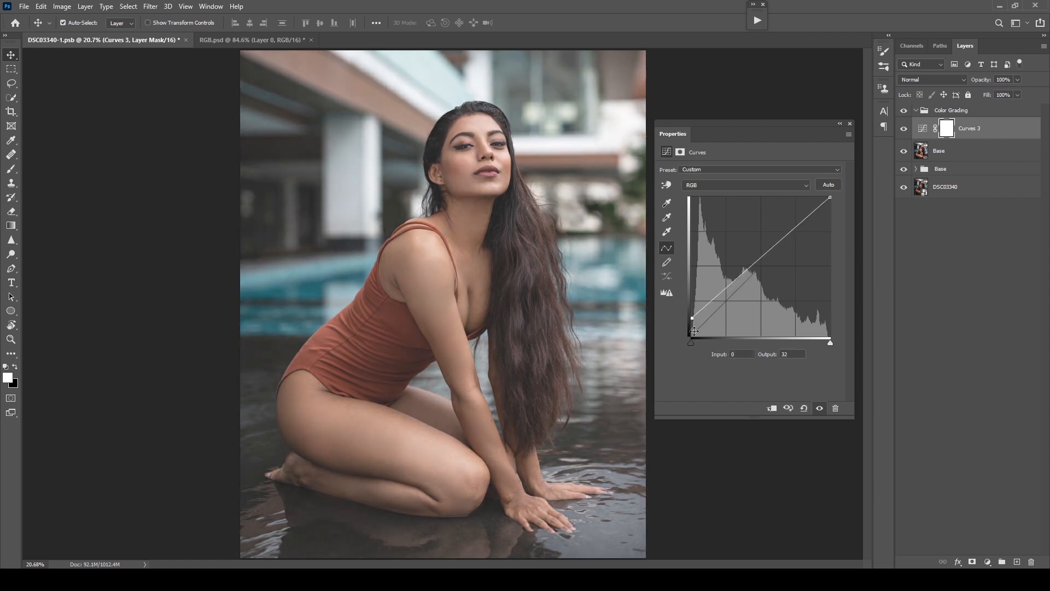
key(ctrl+z)
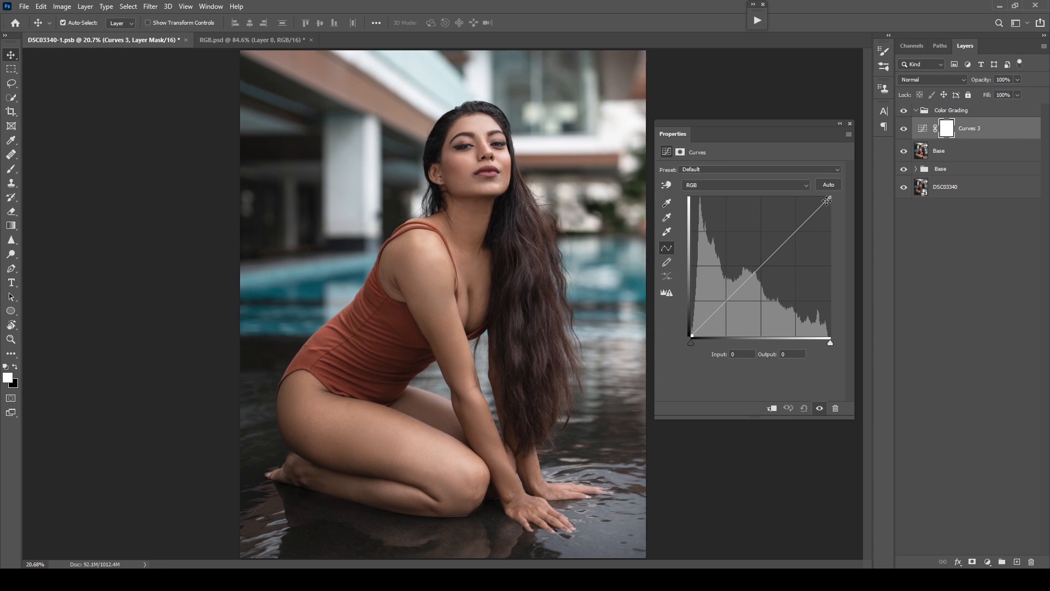
drag(830, 197, 799, 198)
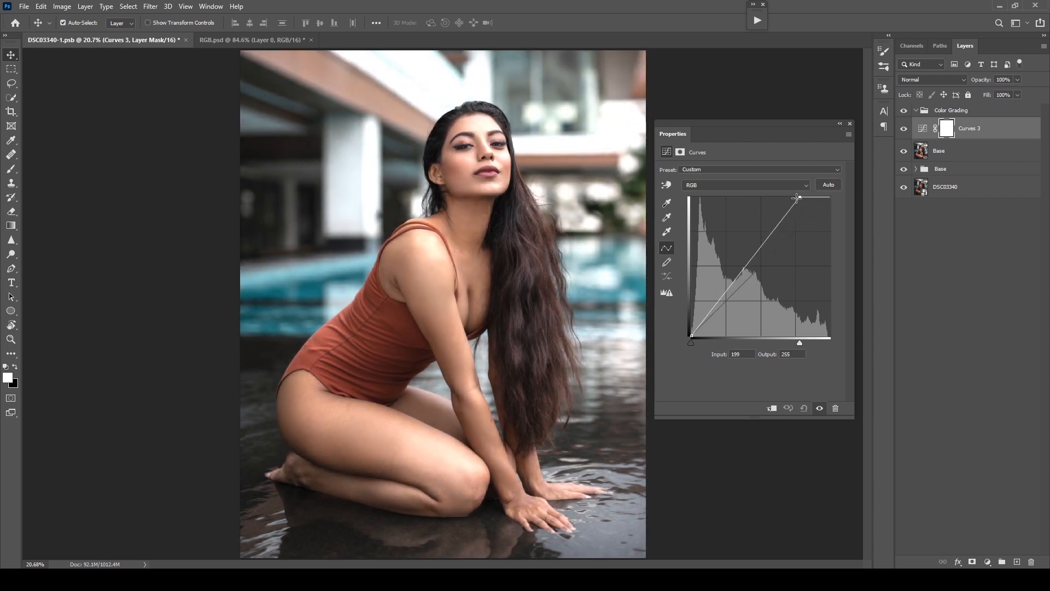
key(ctrl+z)
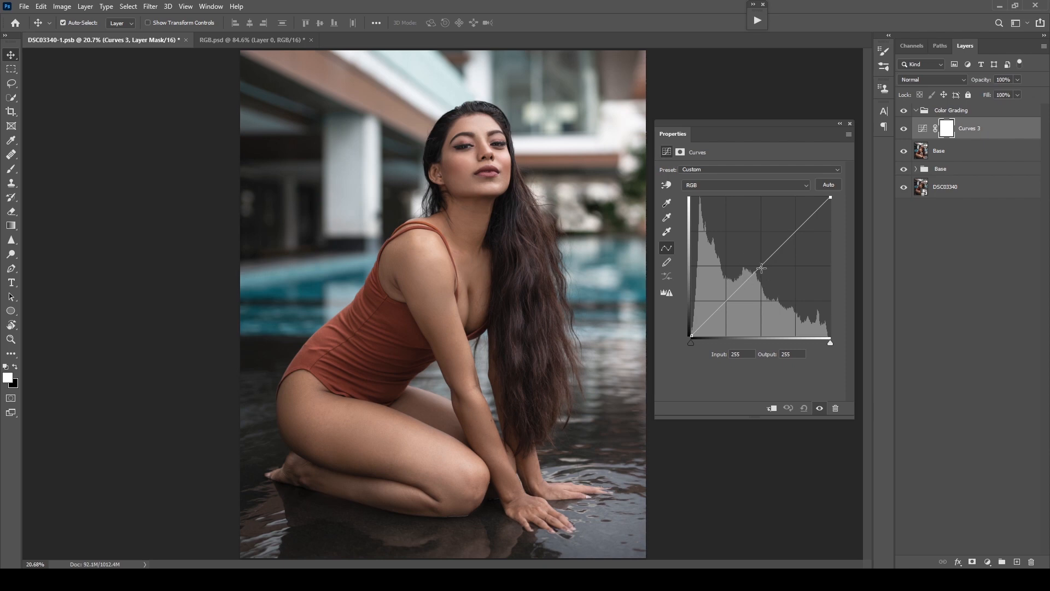
drag(755, 272, 751, 260)
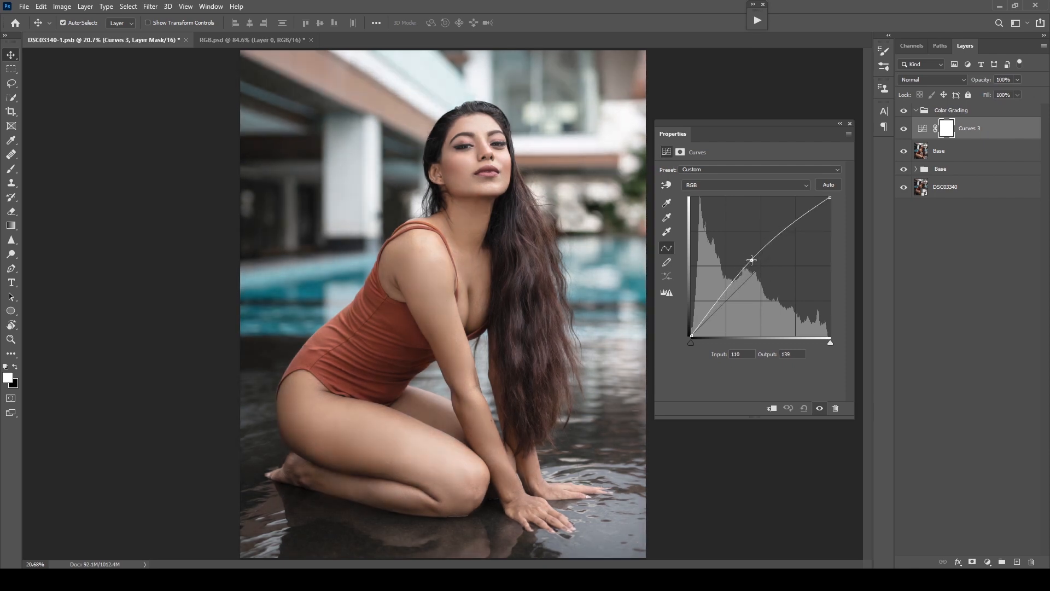
click(804, 408)
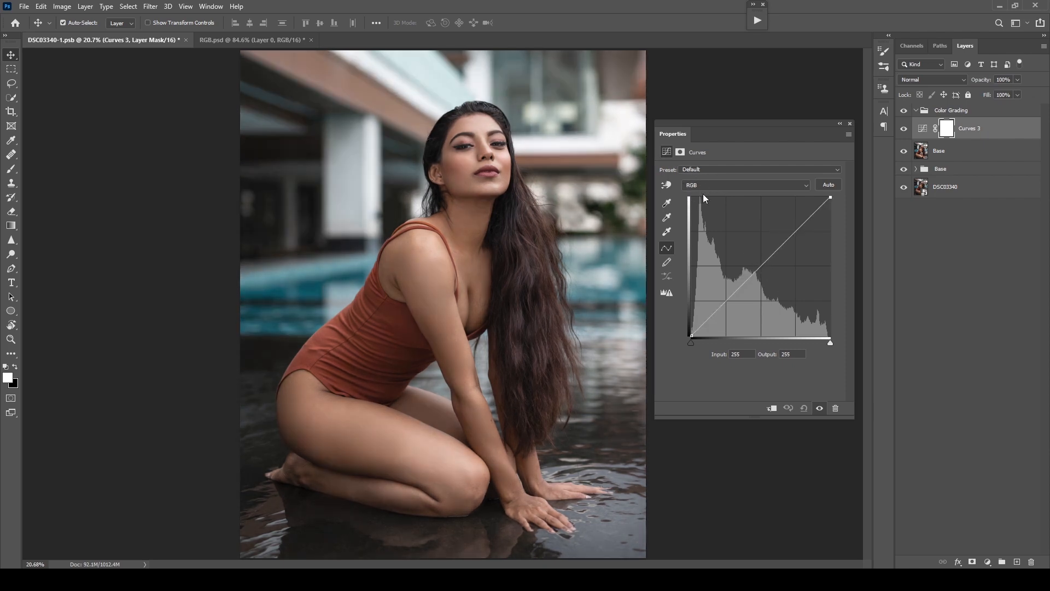
- In the Red channel curve, try black point output 37 and white point output 142, returning both endpoints to their defaults
click(701, 186)
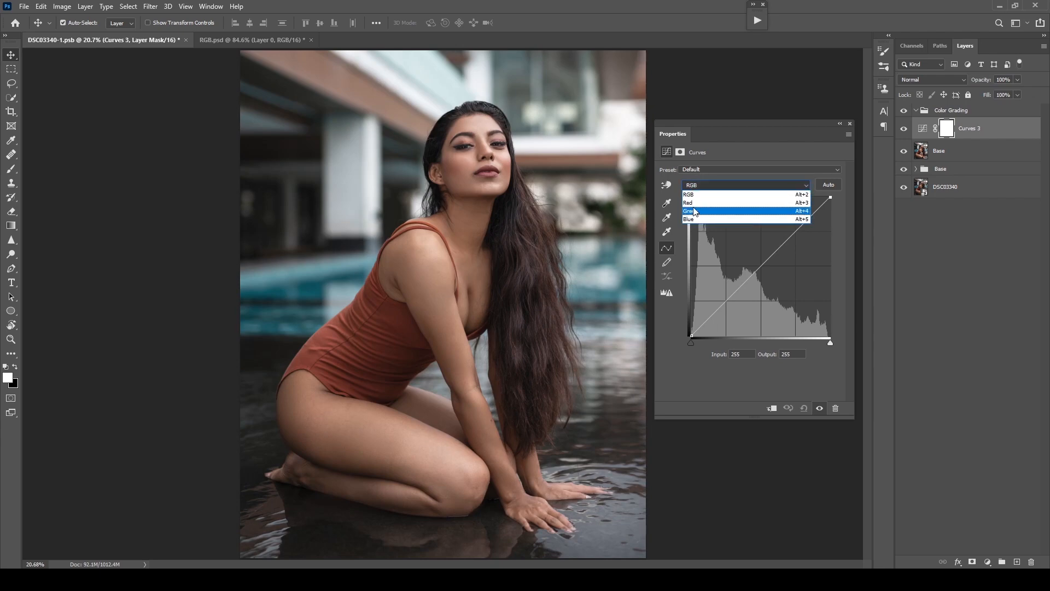
click(689, 203)
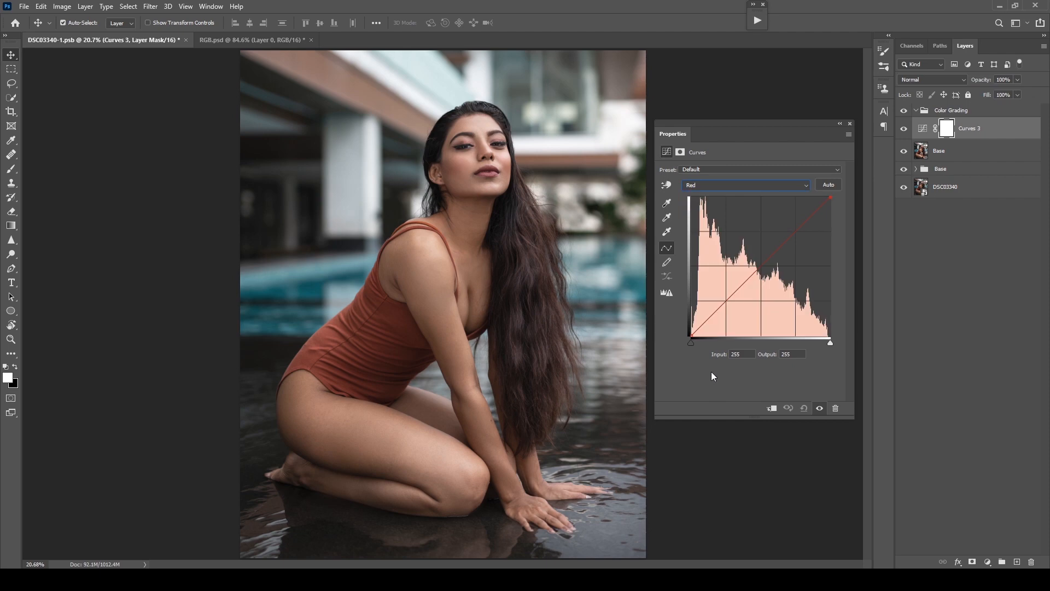
drag(692, 335, 686, 316)
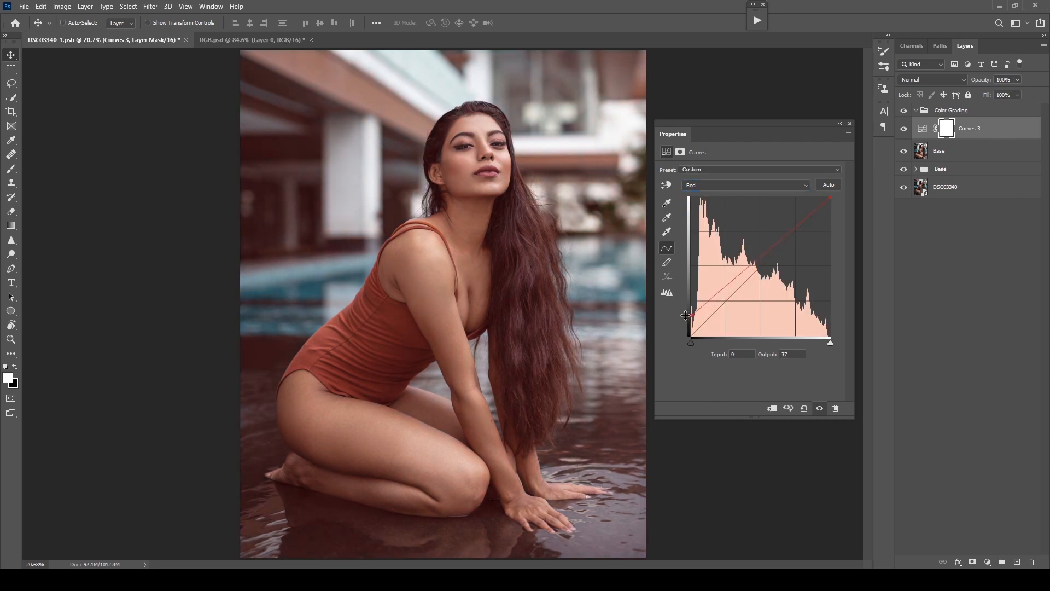
key(ctrl+z)
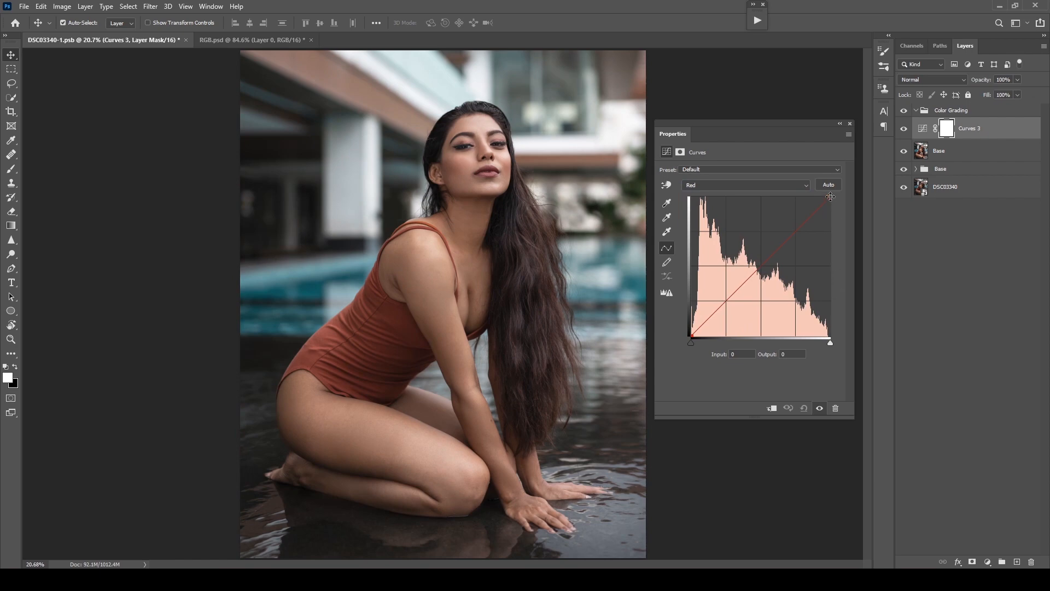
mouse_move(830, 198)
mouse_down()
mouse_move(802, 187)
mouse_move(831, 193)
mouse_up()
drag(830, 198, 847, 260)
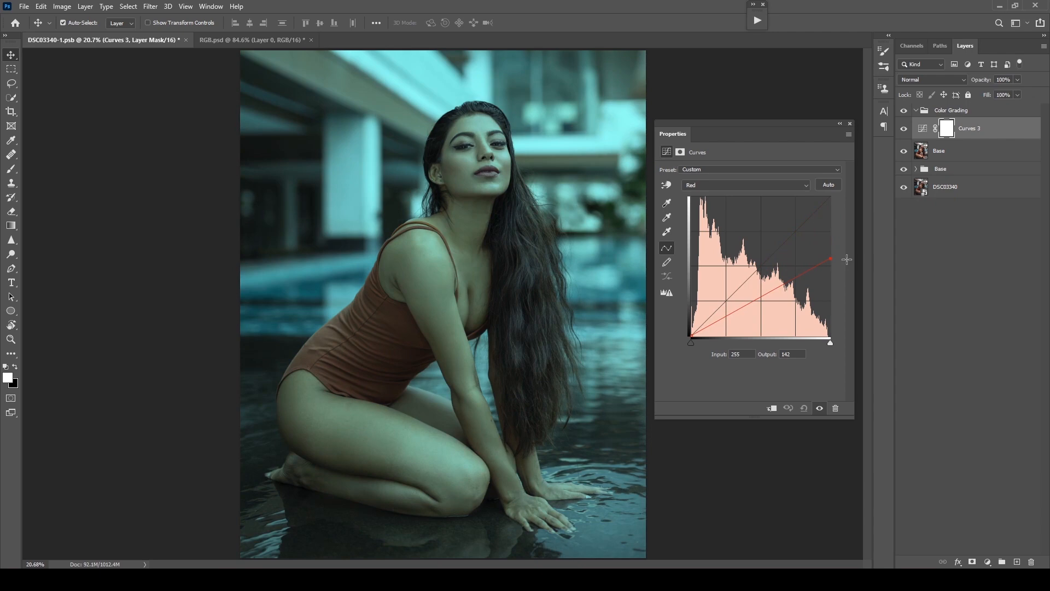
drag(847, 260, 849, 189)
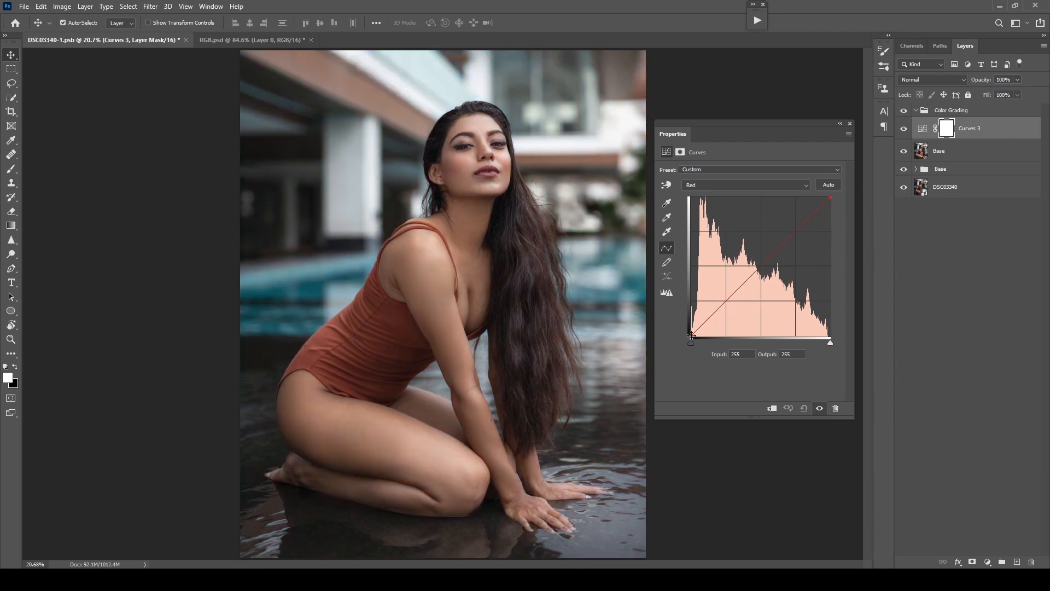
mouse_move(691, 335)
mouse_down()
mouse_move(718, 331)
mouse_move(691, 336)
mouse_up()
- View the Curves adjustment's Green channel followed by its Blue channel
click(731, 187)
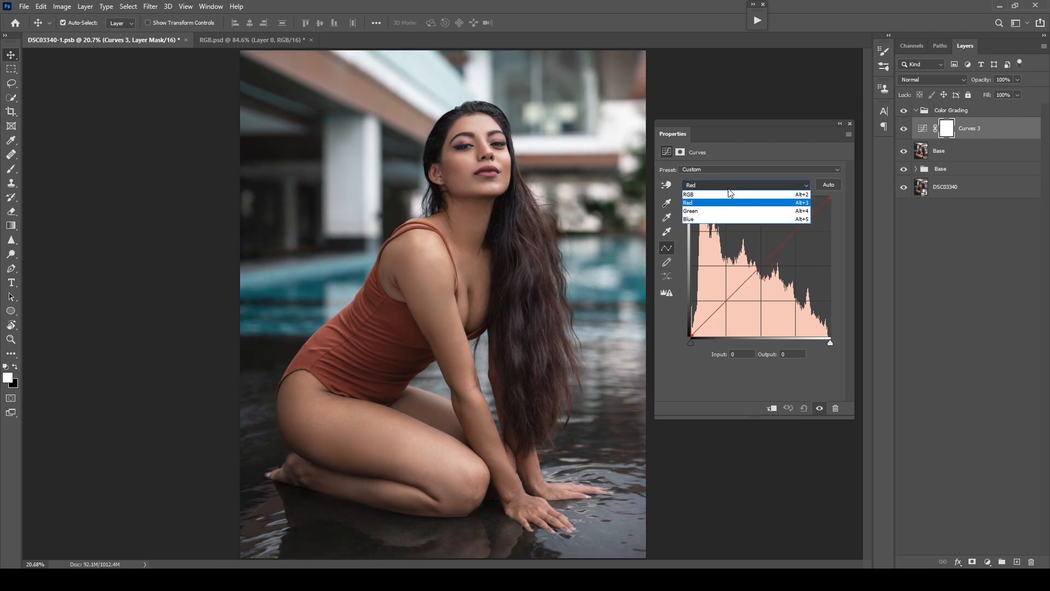
click(699, 212)
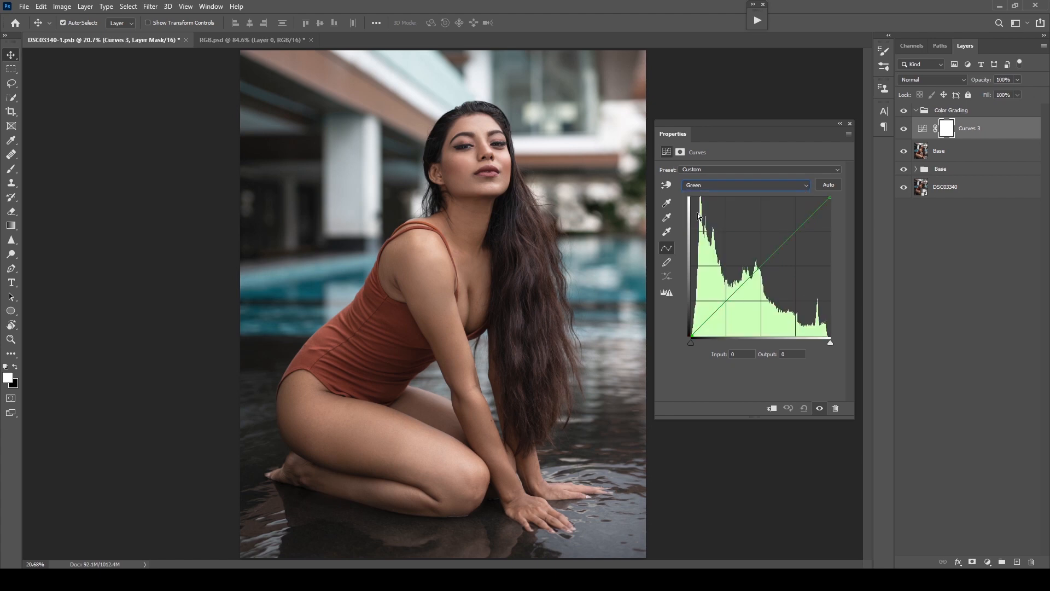
click(747, 185)
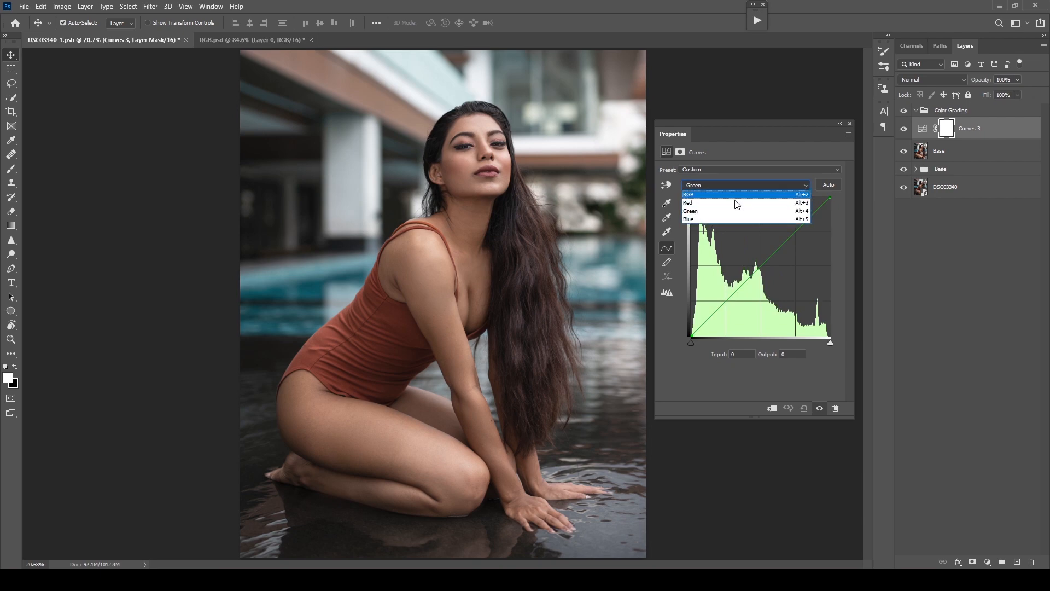
click(722, 221)
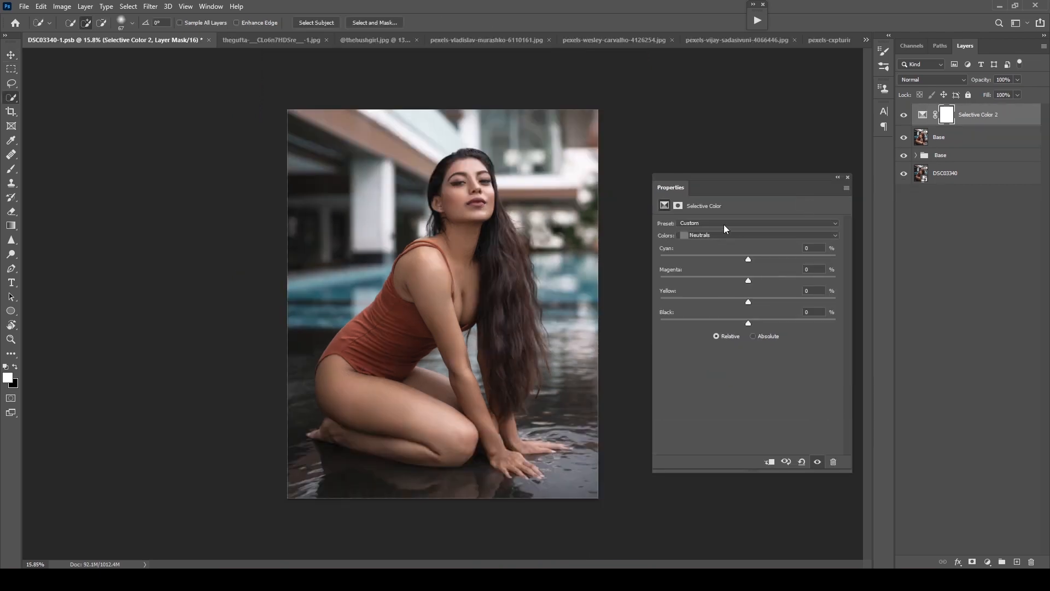
- Restore the Selective Color 2 adjustment to its Default preset, move its settings clear of the portrait, and activate the Move tool
click(723, 224)
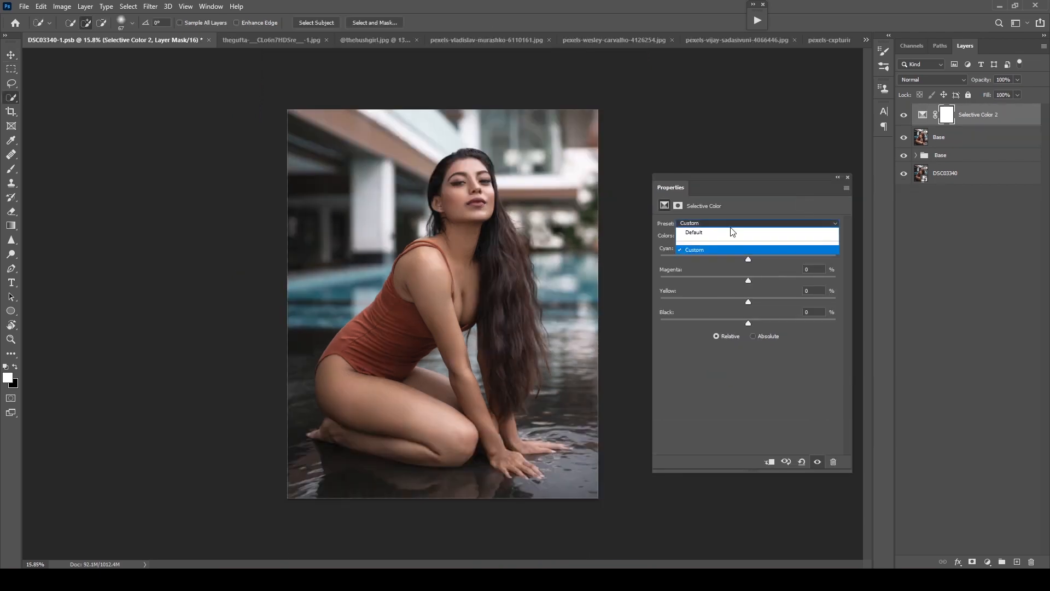
click(728, 240)
click(801, 463)
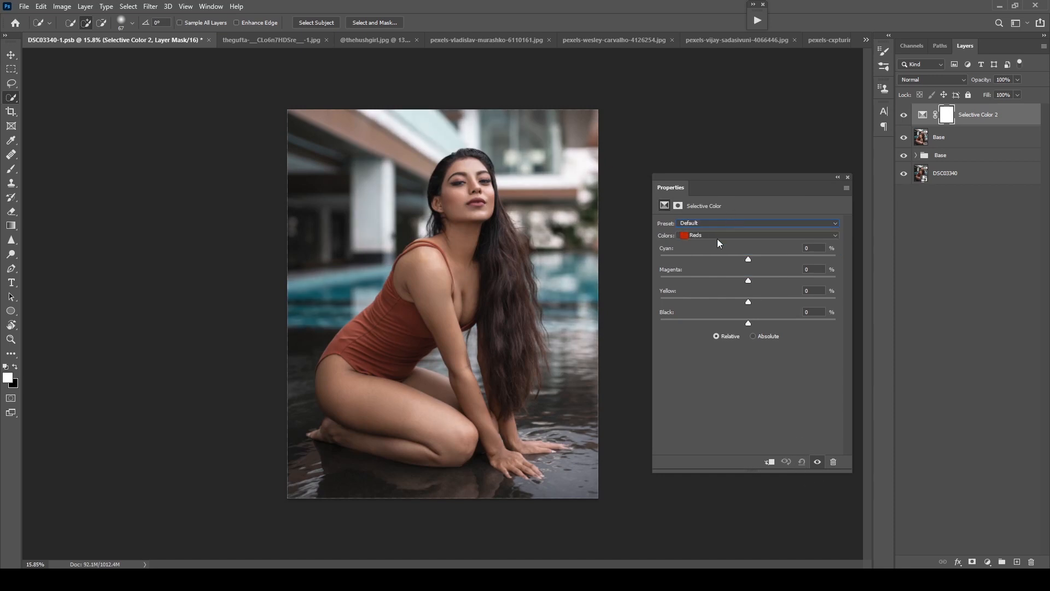
drag(722, 186, 704, 142)
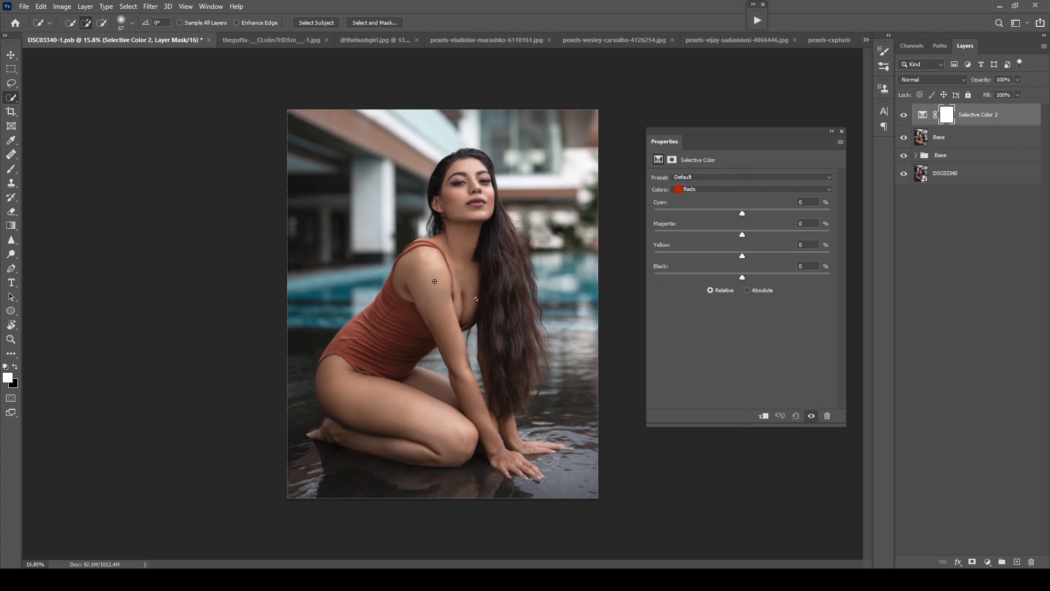
scroll(434, 281, up, 1)
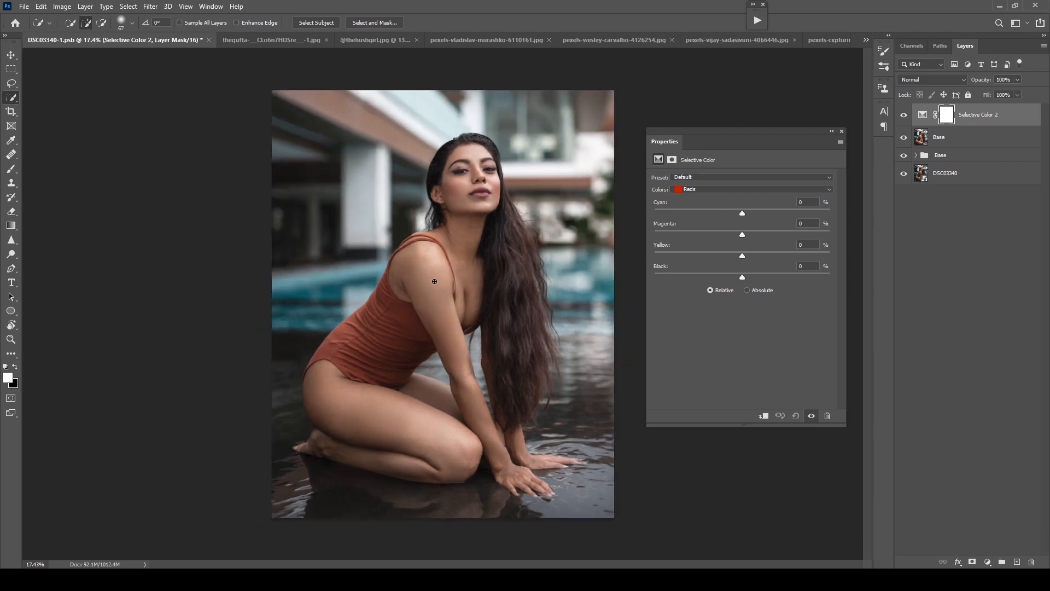
key(v)
scroll(437, 290, up, 2)
scroll(448, 295, down, 1)
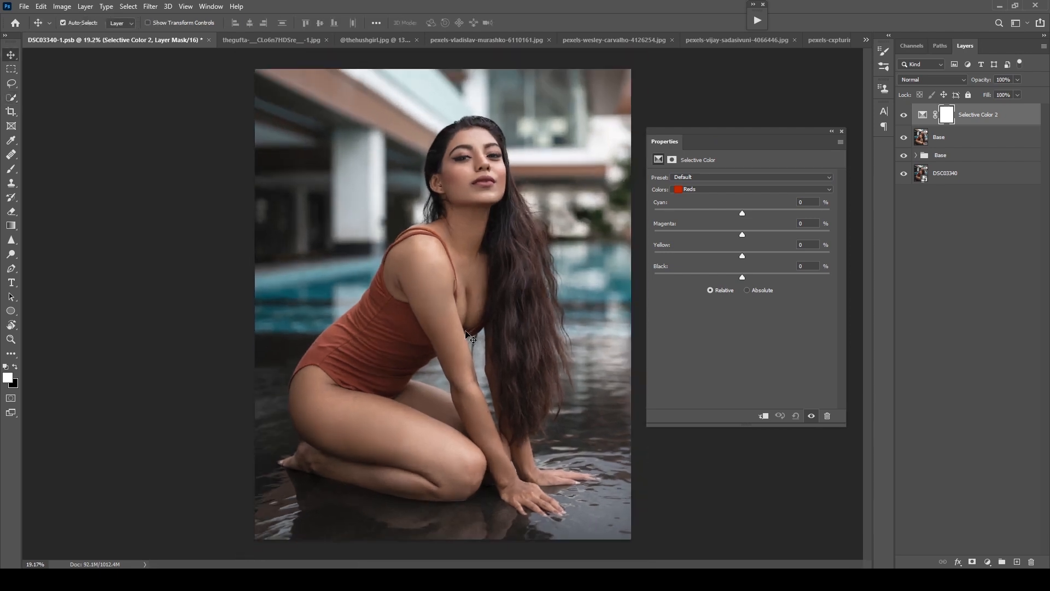
- Lower the Black amount slightly for the Reds in the Selective Color adjustment
click(733, 189)
click(719, 201)
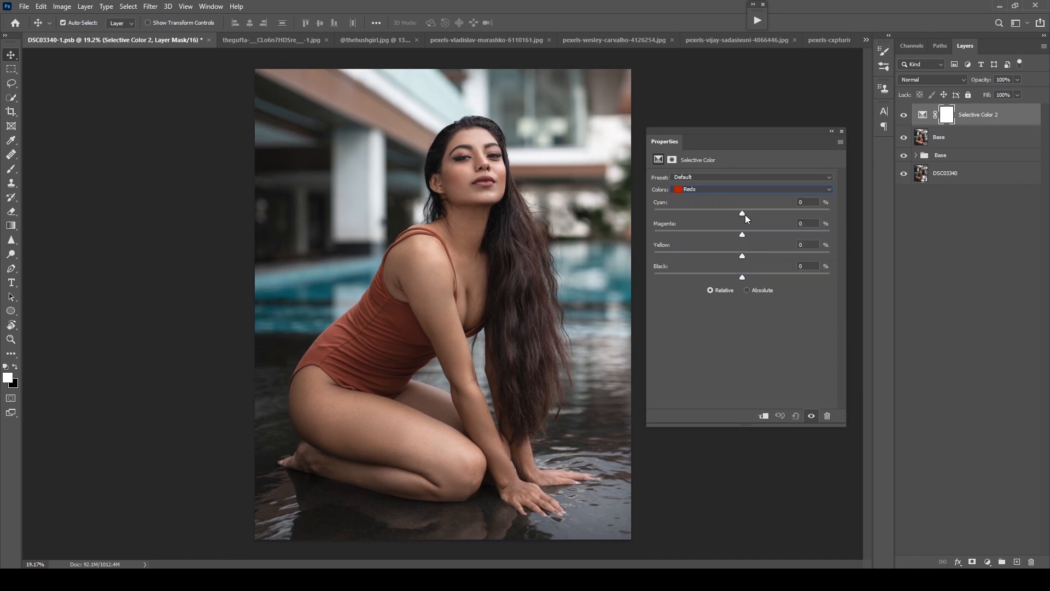
mouse_move(746, 217)
mouse_down()
mouse_move(716, 214)
mouse_move(760, 211)
mouse_move(731, 222)
mouse_move(758, 218)
mouse_move(745, 224)
mouse_up()
mouse_move(741, 275)
mouse_down()
mouse_move(759, 274)
mouse_move(729, 275)
mouse_up()
- Set Black to +6% for the Yellows in the Selective Color adjustment
click(733, 190)
click(725, 204)
mouse_move(740, 275)
mouse_down()
mouse_move(730, 268)
mouse_move(753, 267)
mouse_move(728, 264)
mouse_move(753, 263)
mouse_move(747, 274)
mouse_up()
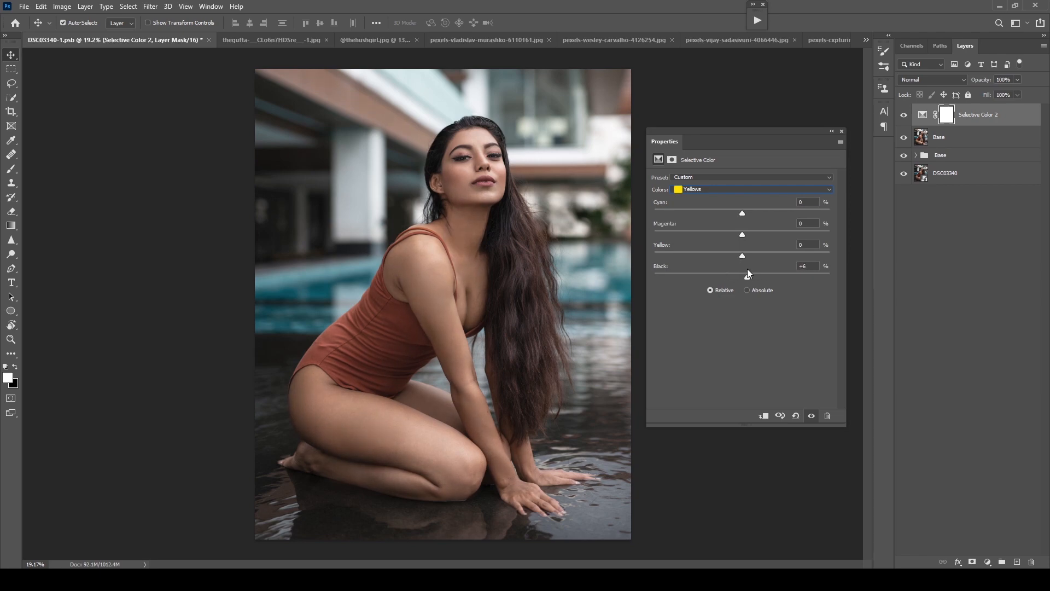
- For the Greens, reduce Cyan to about -81%, and lower the Yellow and Black amounts
click(720, 180)
click(720, 176)
click(720, 190)
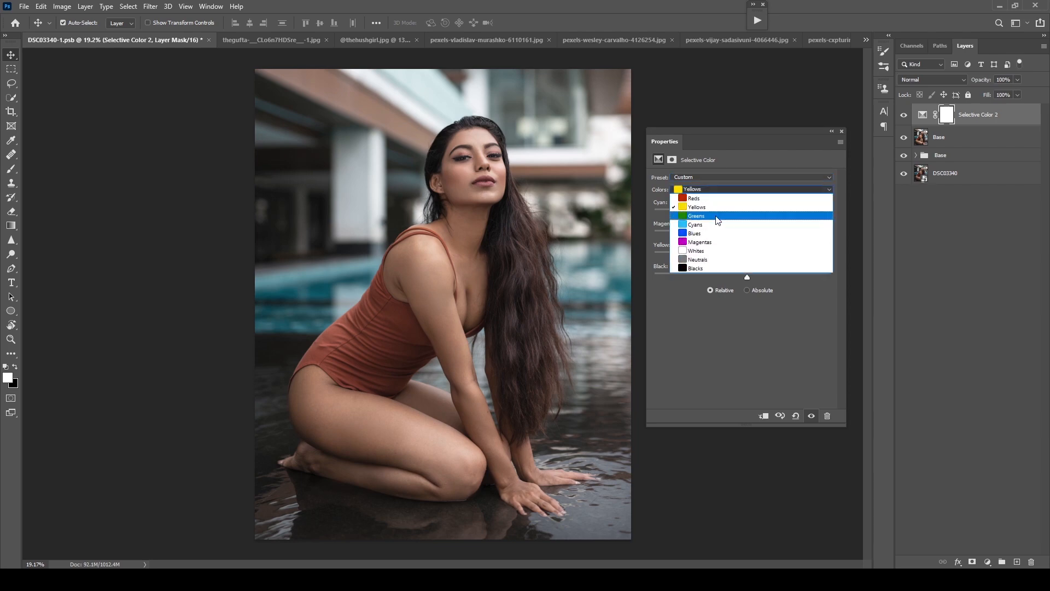
click(718, 216)
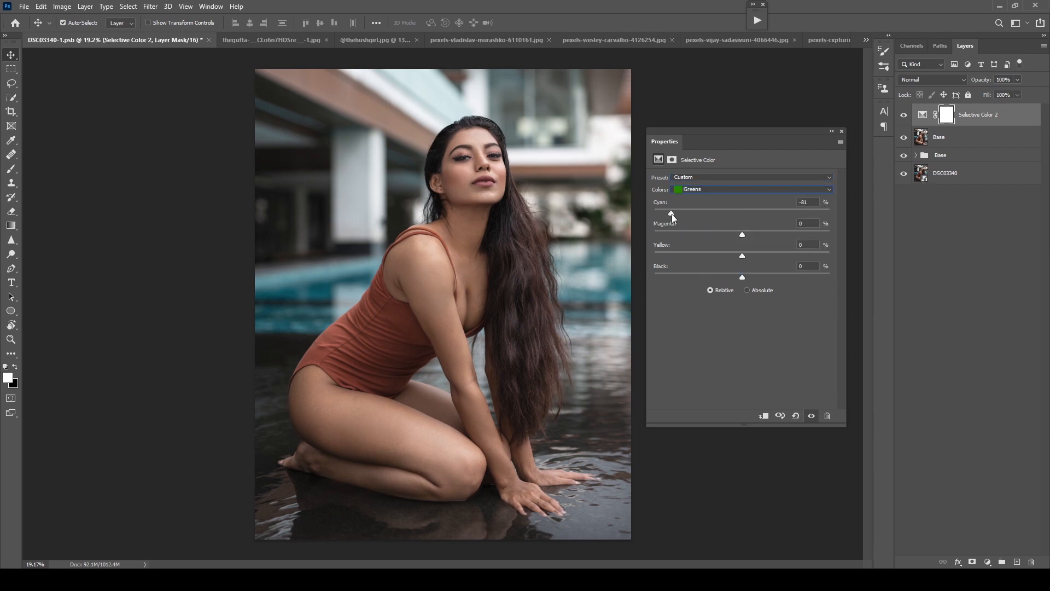
drag(741, 255, 719, 278)
click(701, 253)
- For the Cyans, set Cyan to -54% and raise the Black amount
click(704, 190)
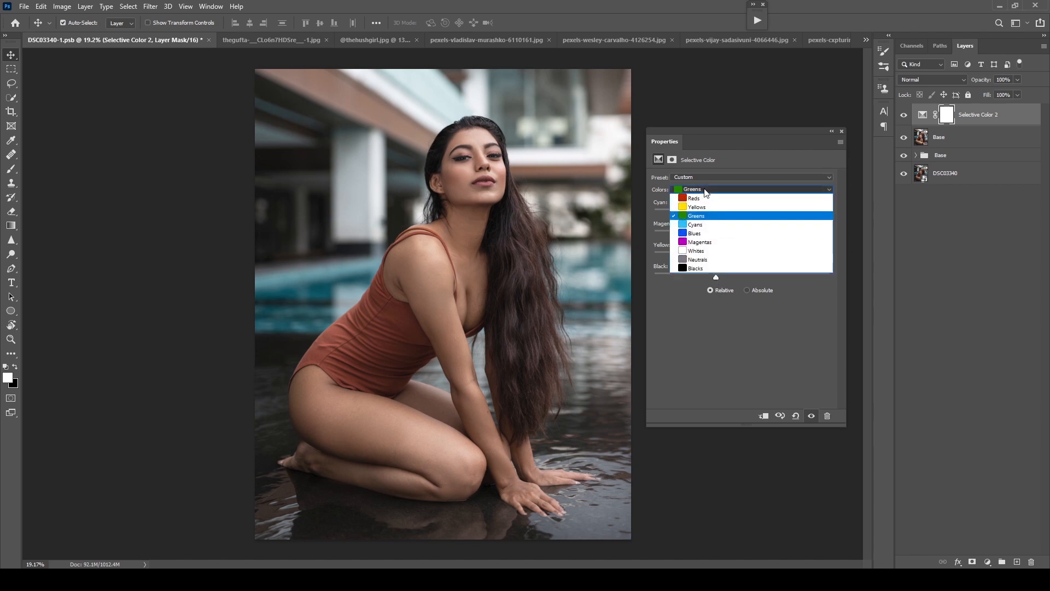
click(704, 224)
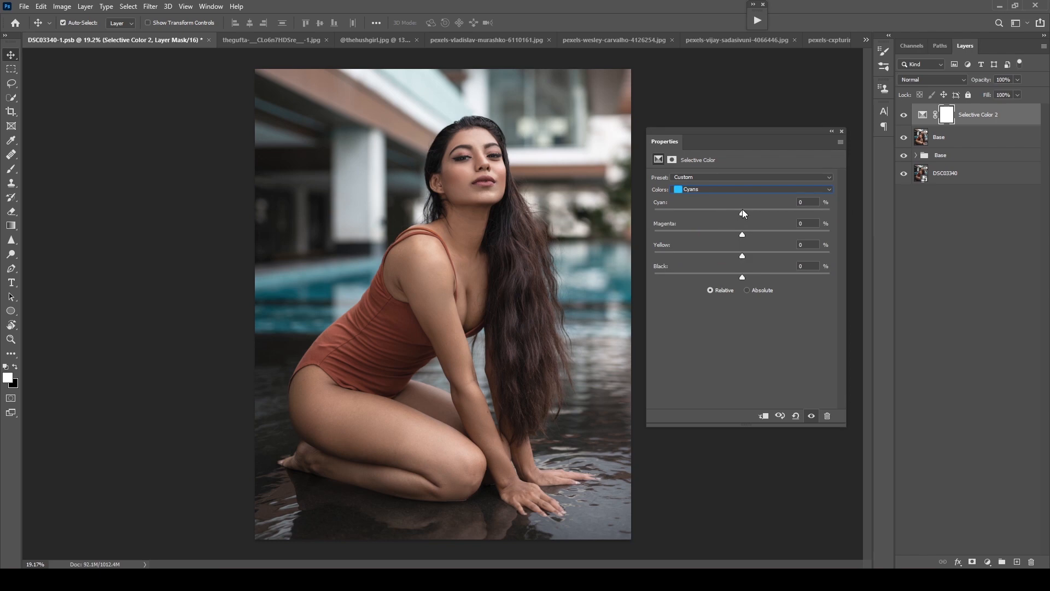
drag(743, 213, 740, 235)
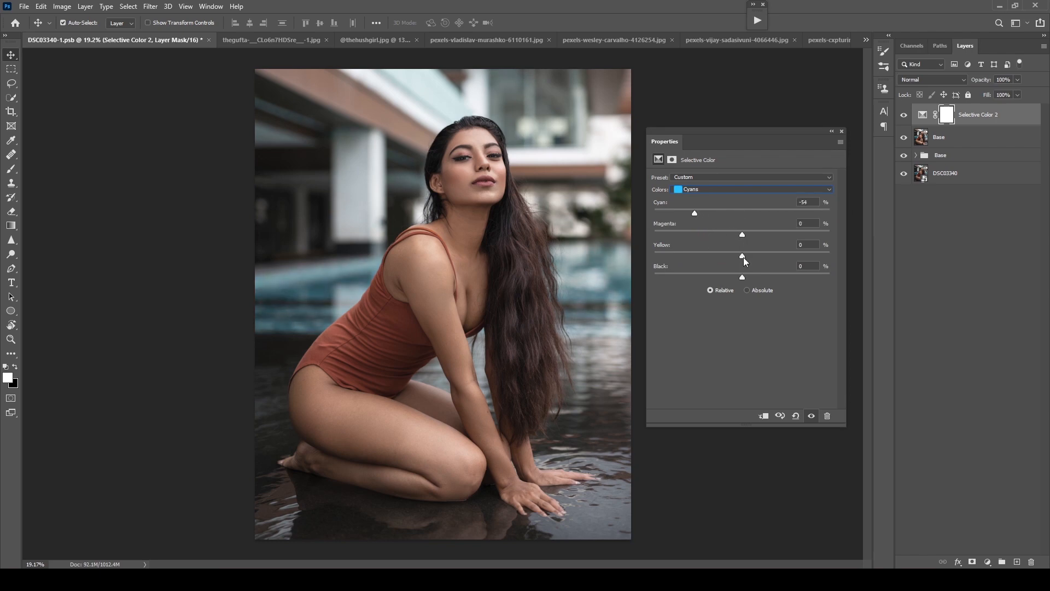
drag(742, 277, 765, 276)
- For the Blues, lower the Cyan amount and raise Black slightly
click(755, 190)
click(702, 233)
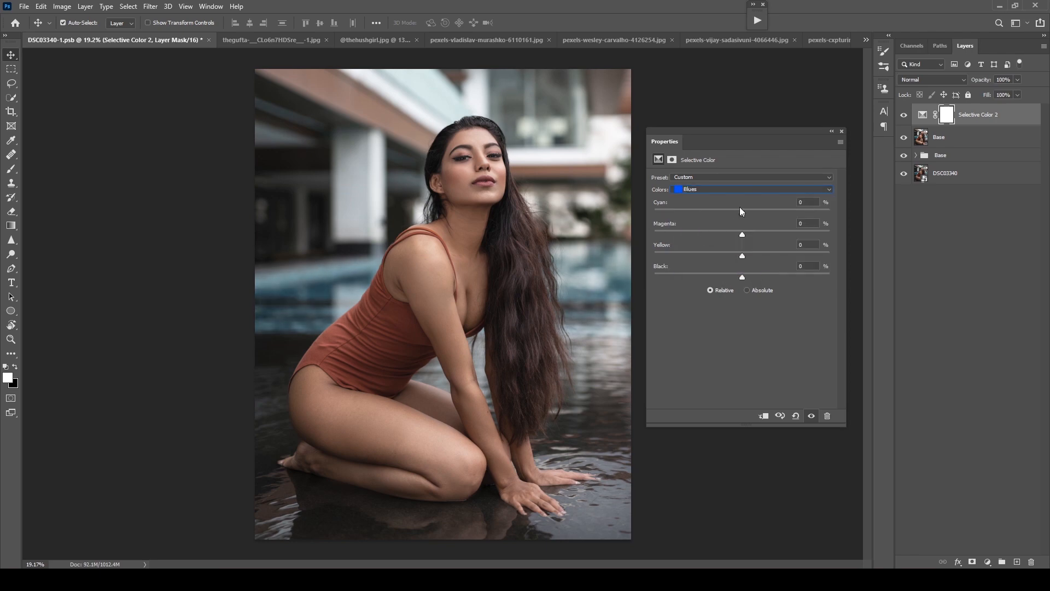
mouse_move(741, 213)
mouse_down()
mouse_move(721, 212)
mouse_move(761, 213)
mouse_move(721, 215)
mouse_up()
mouse_move(743, 256)
mouse_down()
mouse_move(721, 254)
mouse_move(728, 276)
mouse_move(767, 277)
mouse_move(719, 277)
mouse_move(752, 274)
mouse_up()
- For the Whites, set Cyan to -31%, Yellow to -39% and Black to -26%
click(730, 189)
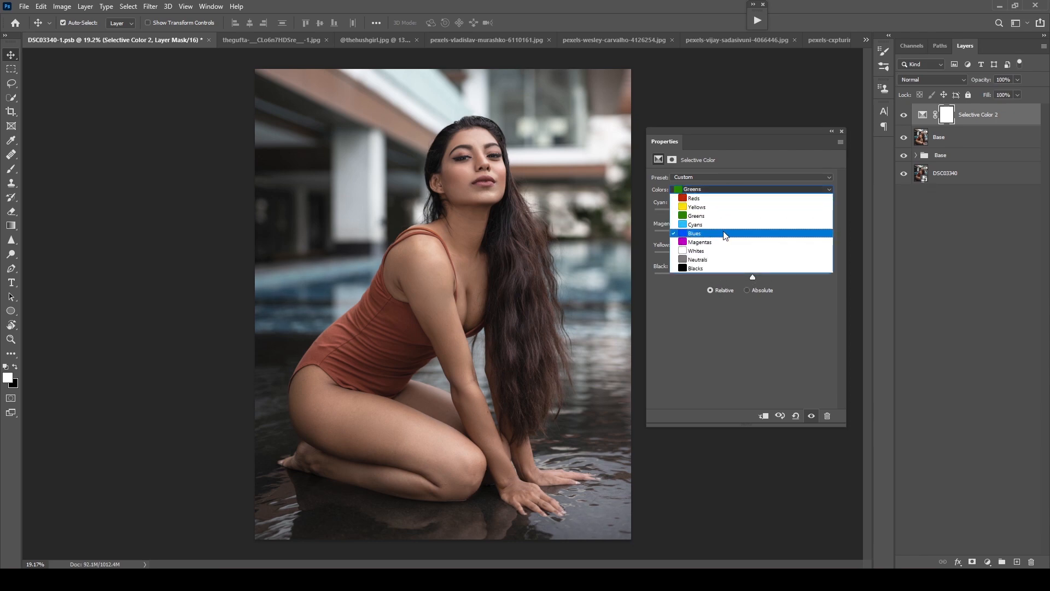
click(727, 250)
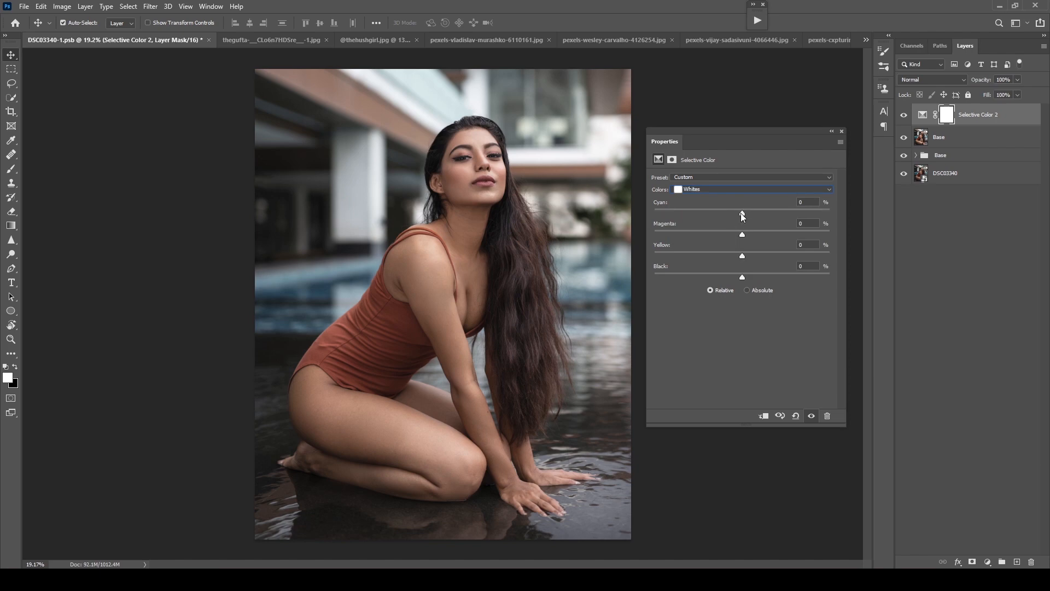
mouse_move(712, 208)
mouse_down()
mouse_move(769, 209)
mouse_move(724, 209)
mouse_up()
mouse_move(741, 252)
mouse_down()
mouse_move(701, 247)
mouse_move(764, 242)
mouse_move(735, 255)
mouse_up()
mouse_move(706, 241)
mouse_down()
mouse_move(758, 236)
mouse_move(750, 247)
mouse_move(704, 246)
mouse_up()
drag(736, 278, 704, 272)
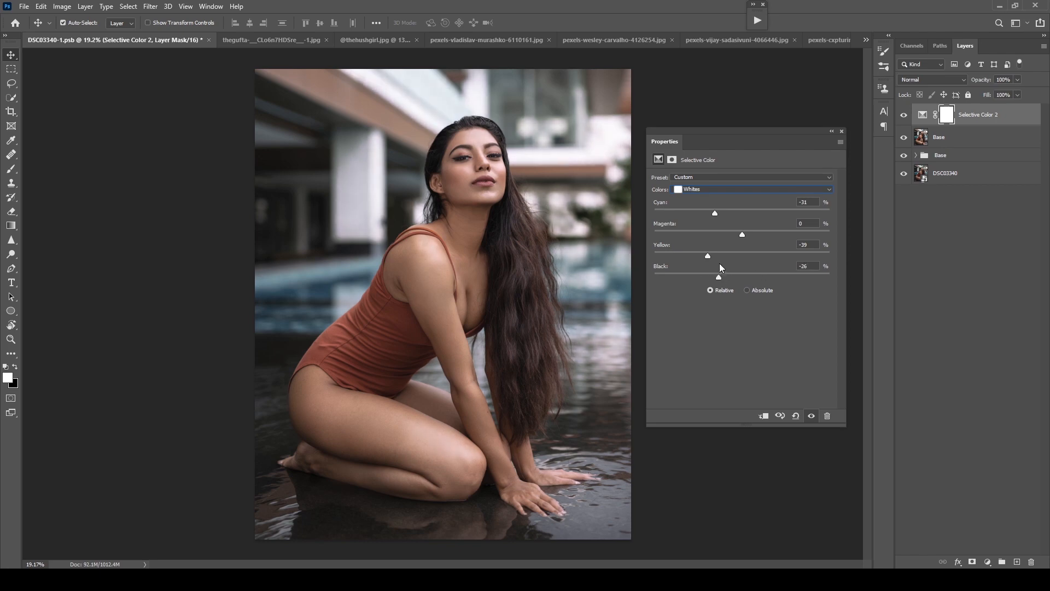
- Try Black at -10% for the Neutrals, and bring it back close to its default
click(719, 189)
click(717, 260)
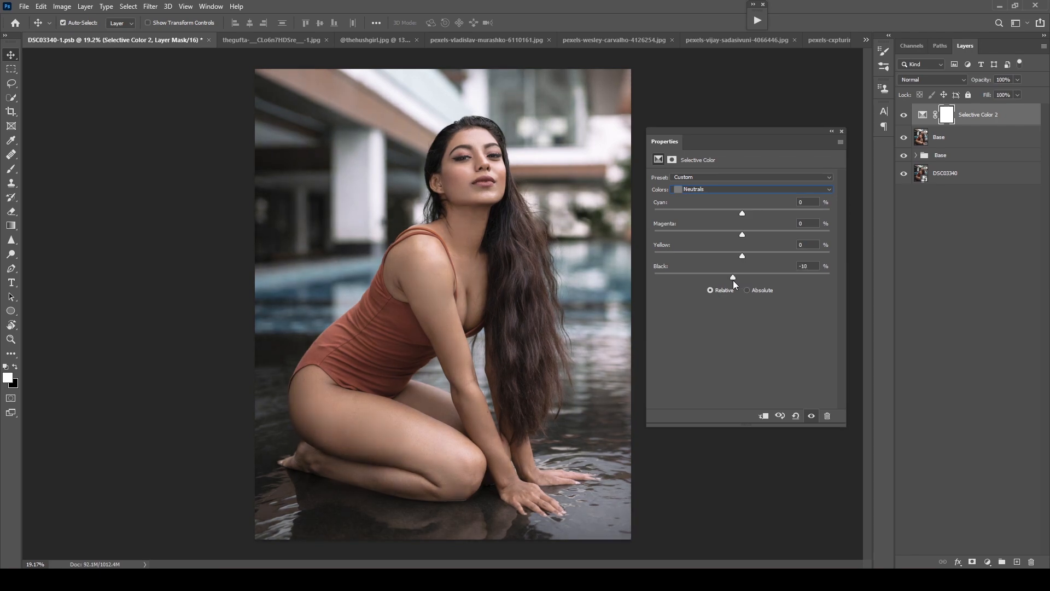
drag(734, 279, 741, 277)
- For the Blacks, set Cyan to -2%, fine-tune Yellow and Black, and close the adjustment's settings
click(731, 192)
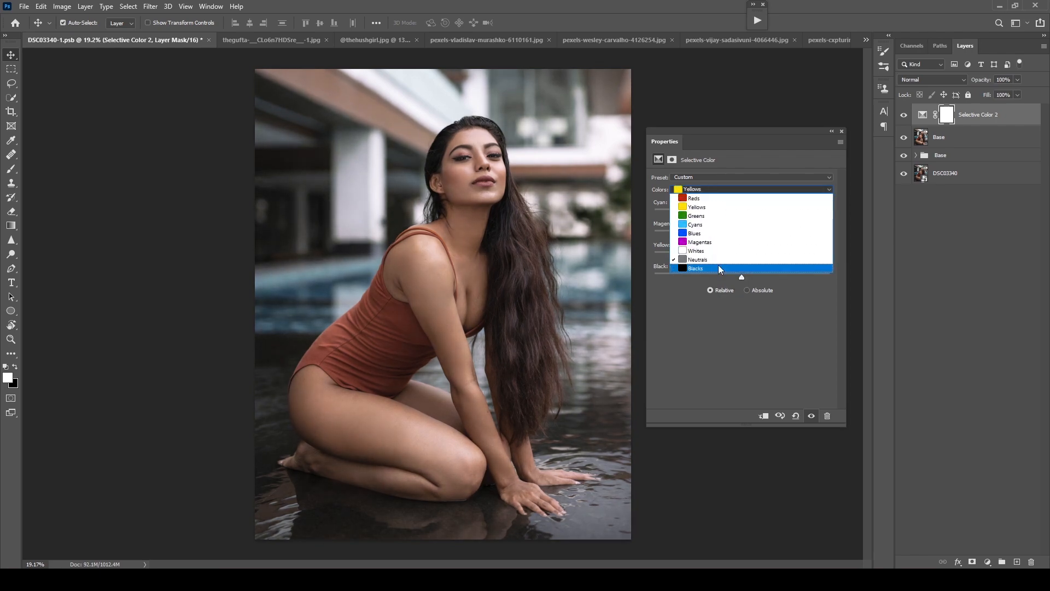
click(718, 268)
mouse_move(742, 213)
mouse_down()
mouse_move(732, 217)
mouse_move(741, 214)
mouse_up()
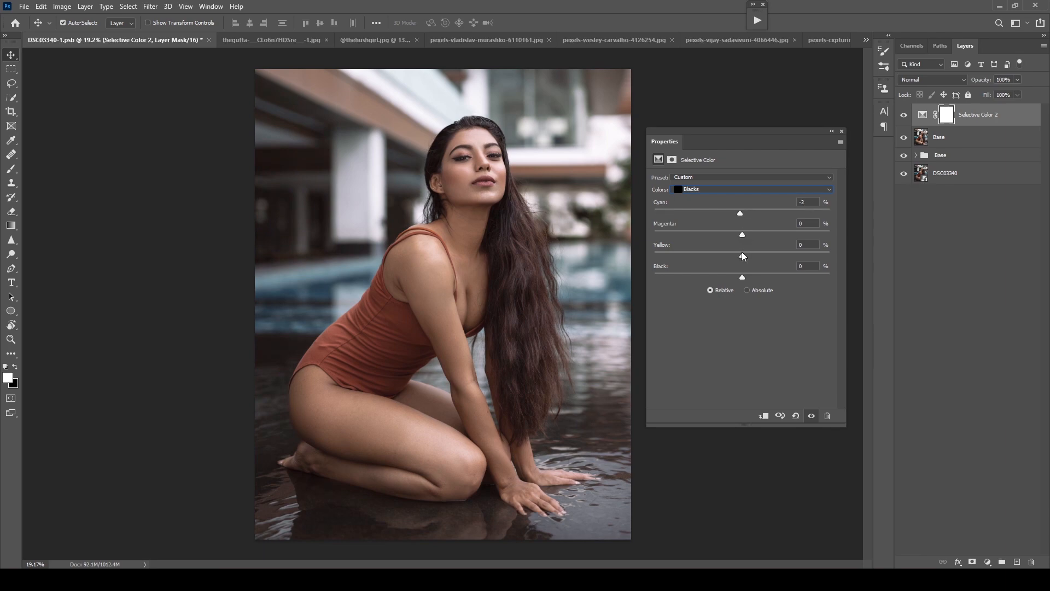
drag(742, 256, 745, 278)
click(842, 132)
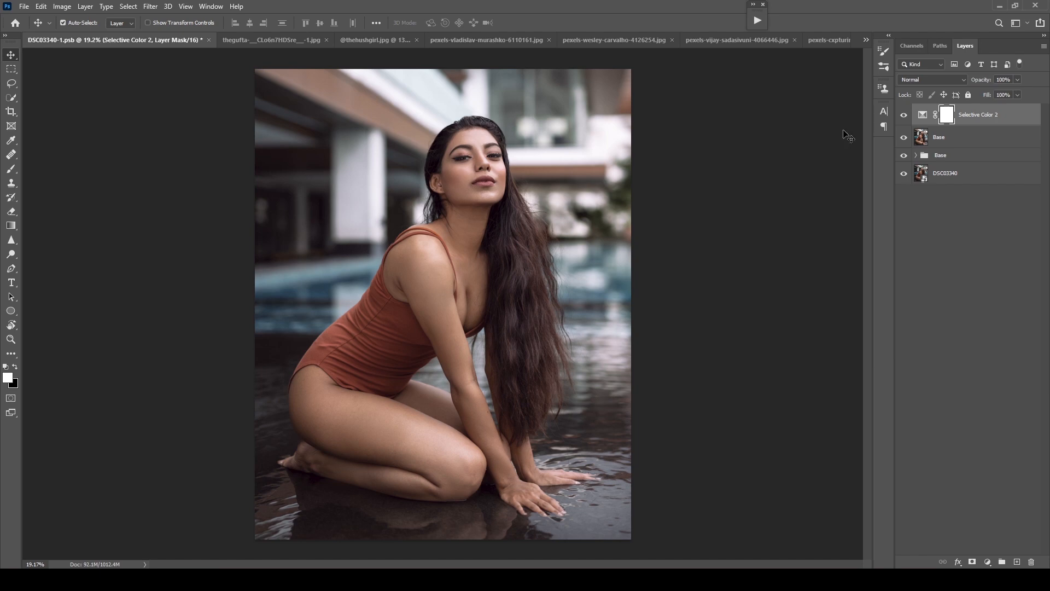
- Toggle the Selective Color 2 layer's visibility repeatedly to compare the portrait before and after, leaving the layer visible
click(903, 117)
click(904, 117)
click(903, 117)
click(903, 118)
click(903, 117)
click(904, 118)
click(904, 117)
click(904, 118)
click(904, 119)
click(904, 120)
click(904, 119)
click(903, 120)
click(904, 120)
click(904, 120)
click(904, 119)
click(904, 120)
click(904, 119)
click(904, 119)
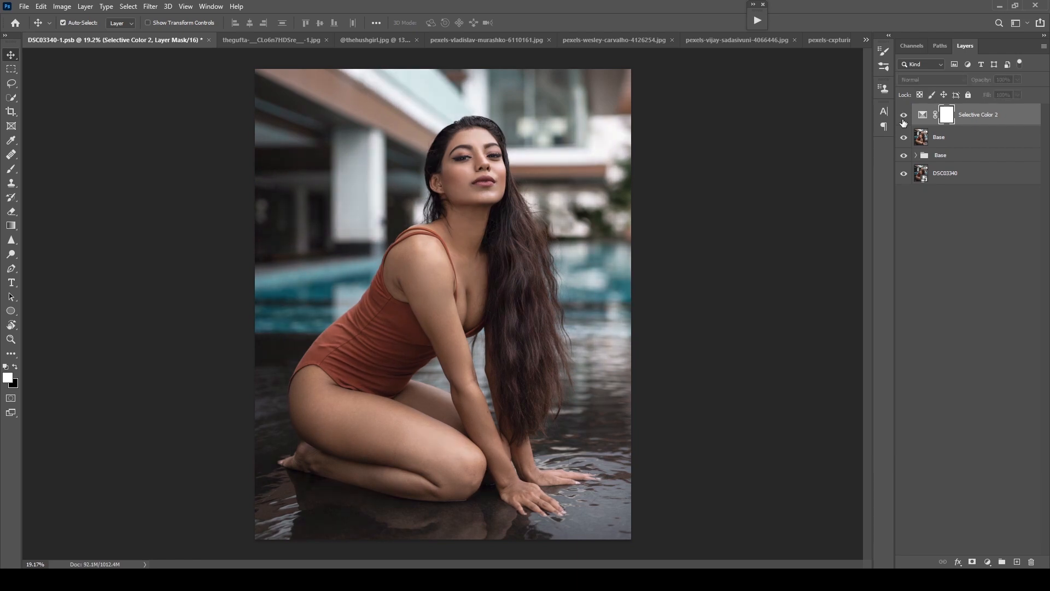
click(904, 119)
click(904, 120)
click(904, 119)
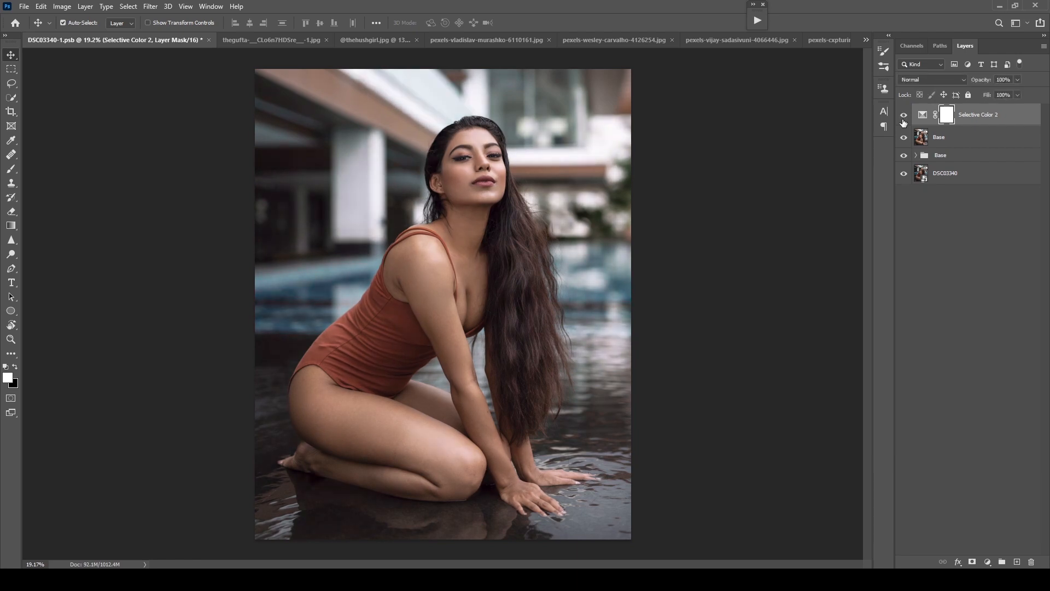
click(903, 119)
click(904, 119)
- Add a Color Balance adjustment layer, shift its Highlights towards cyan, and set their Yellow–Blue balance to -7
click(987, 562)
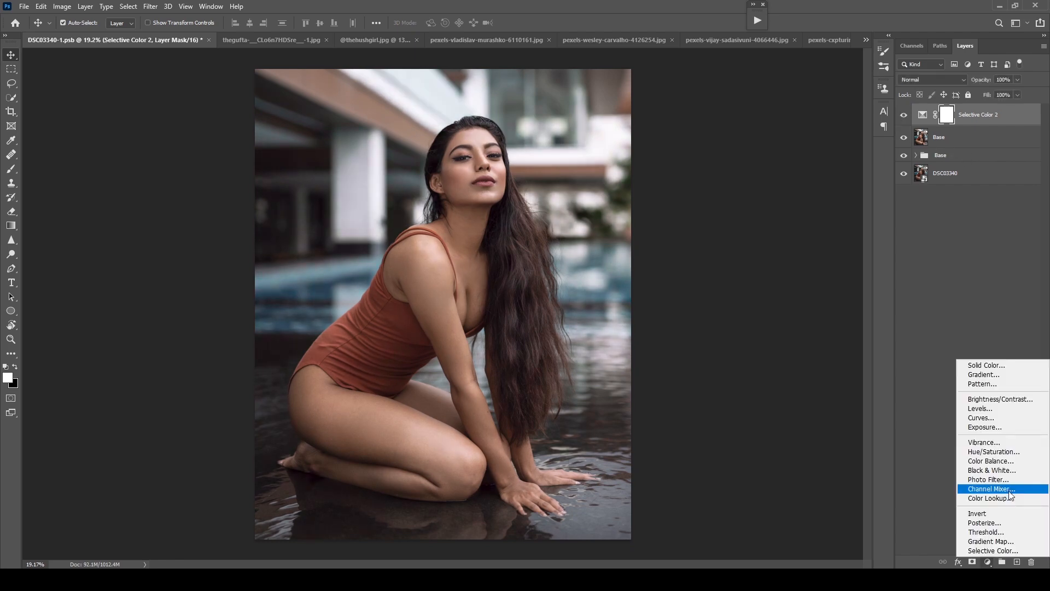
click(1001, 461)
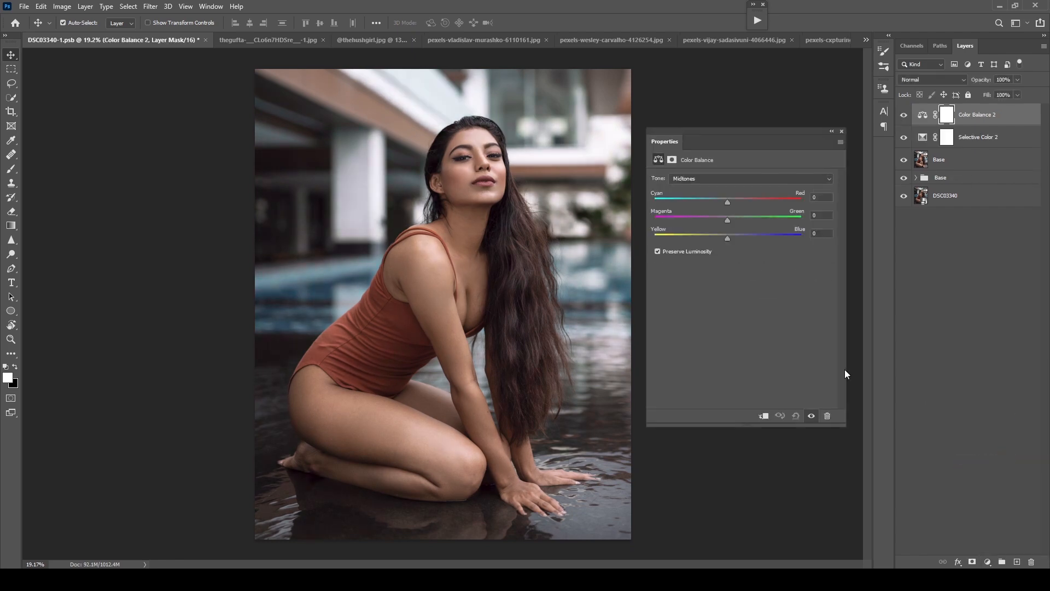
click(715, 180)
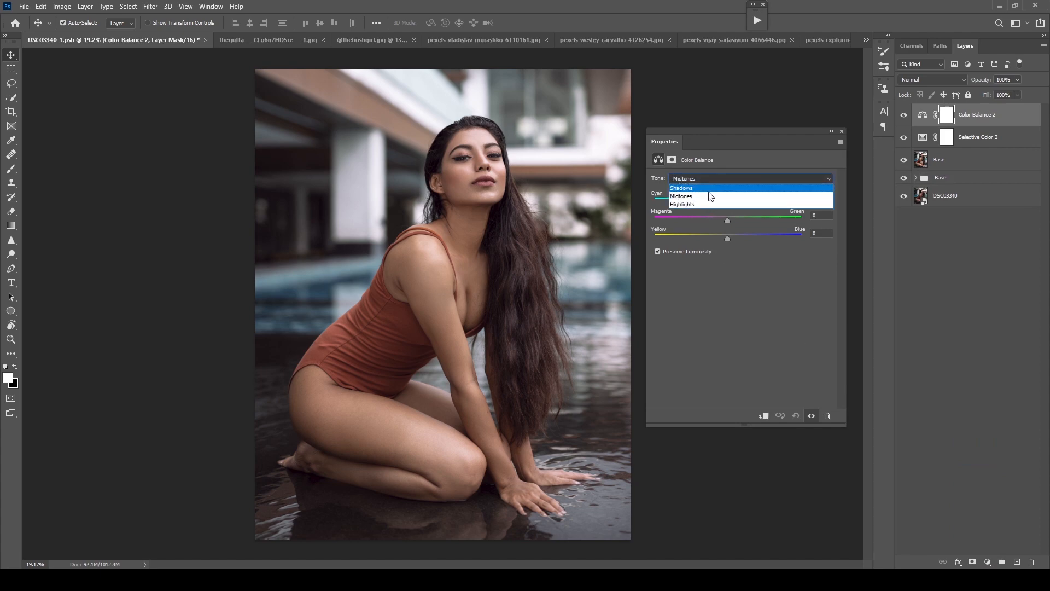
click(714, 204)
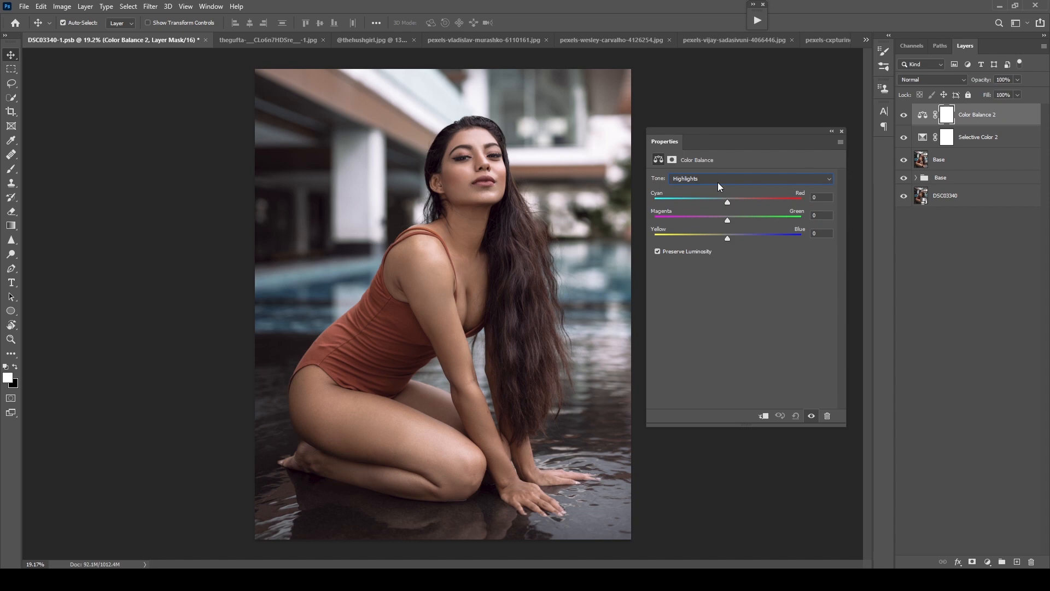
drag(722, 203, 720, 204)
- Fine-tune the Cyan–Red and Yellow–Blue balance of the Midtones in the Color Balance adjustment
click(720, 180)
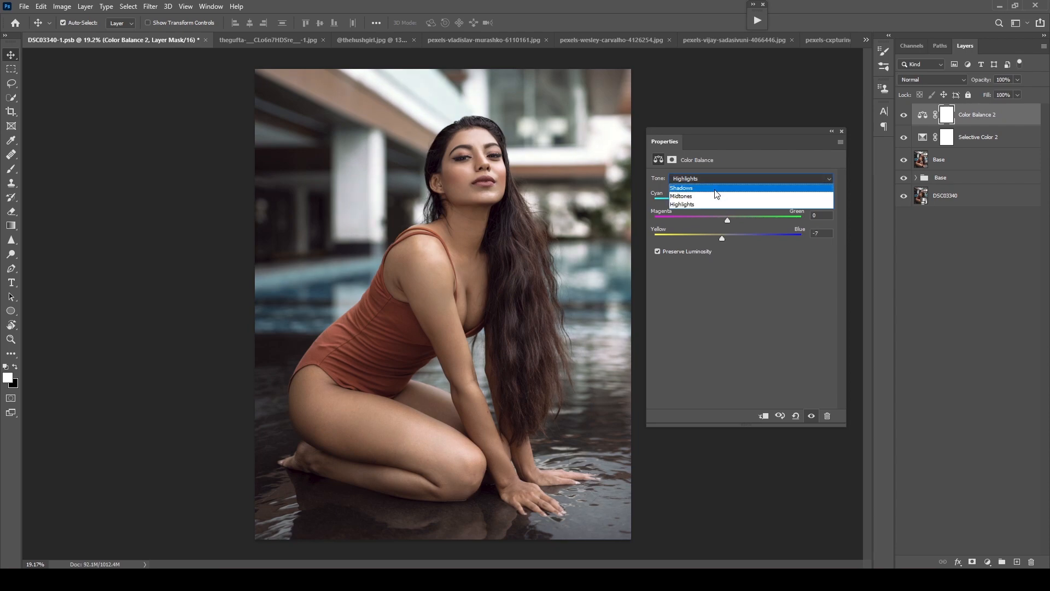
click(712, 196)
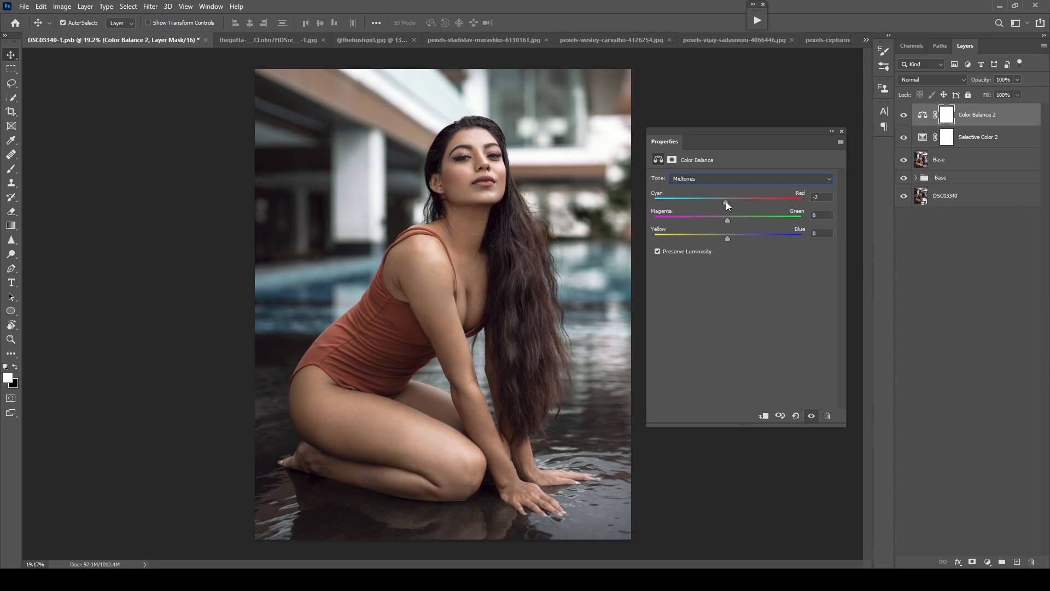
drag(730, 199, 728, 200)
drag(723, 239, 729, 237)
- Review the Color Balance Highlights, and shift the Shadows slightly towards red
click(720, 182)
click(705, 205)
click(708, 180)
click(706, 190)
drag(730, 200, 734, 198)
- Add a Vibrance adjustment layer above Color Balance 2, move its settings off the portrait, and set Saturation to -8
click(988, 562)
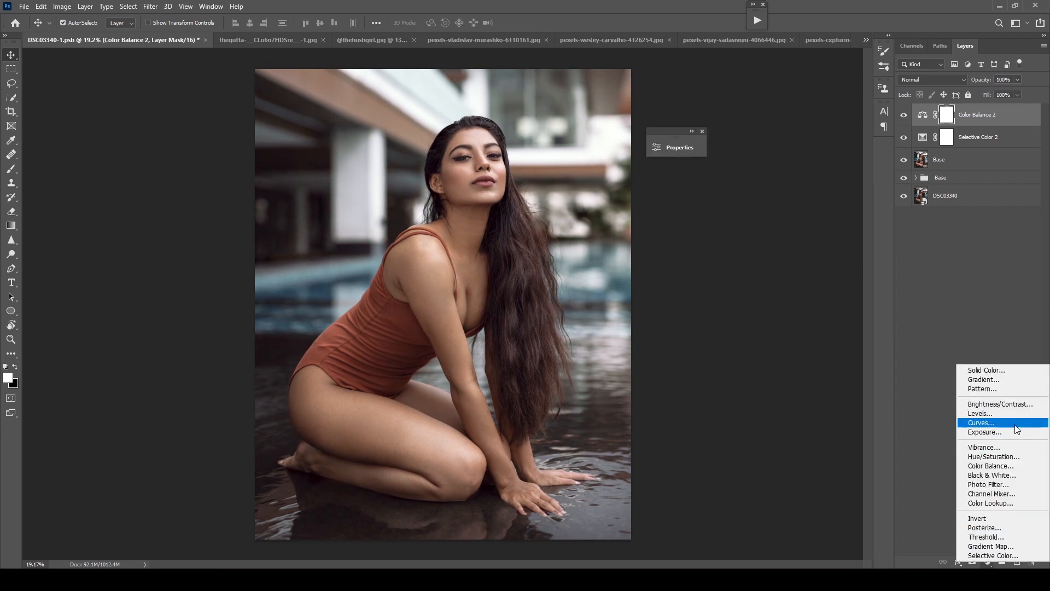
click(1011, 446)
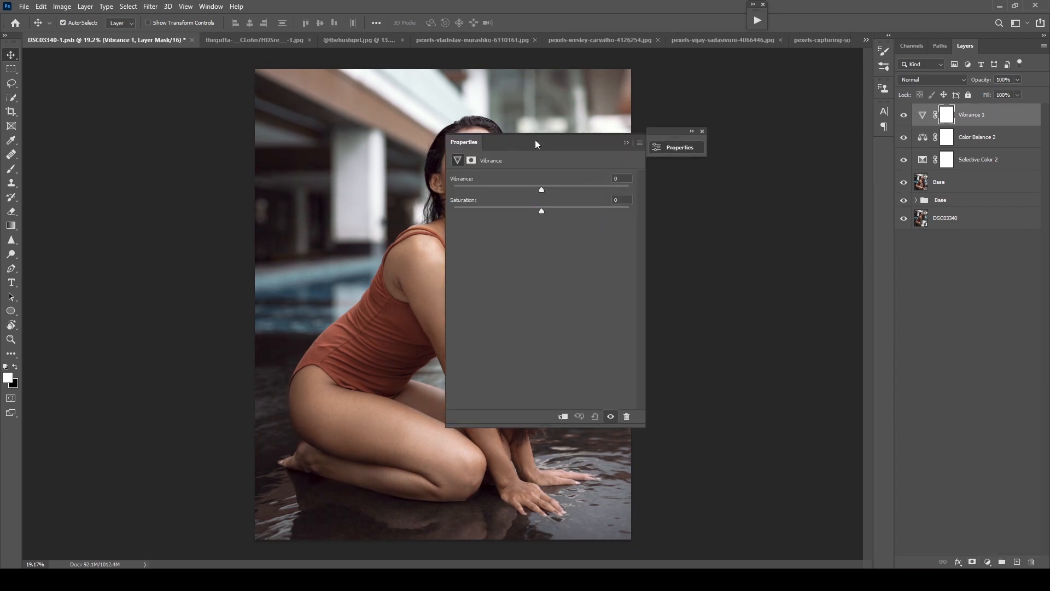
drag(535, 143, 749, 129)
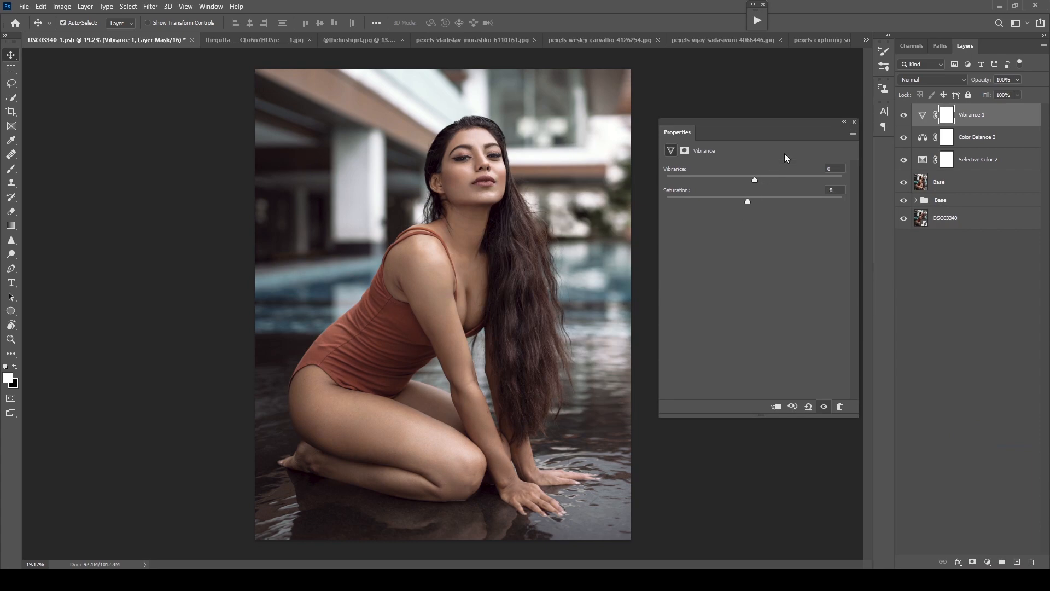
- Add a Levels adjustment layer above Vibrance 1, set its black input to 3 and white input to 249, and compare the image without it
click(855, 124)
click(988, 562)
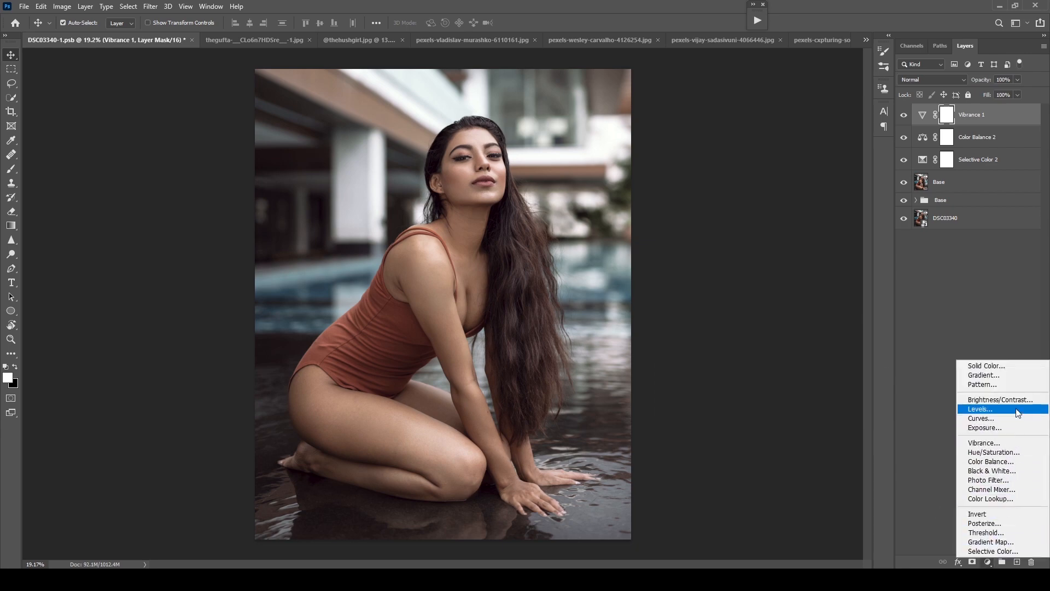
click(979, 410)
drag(832, 248, 826, 248)
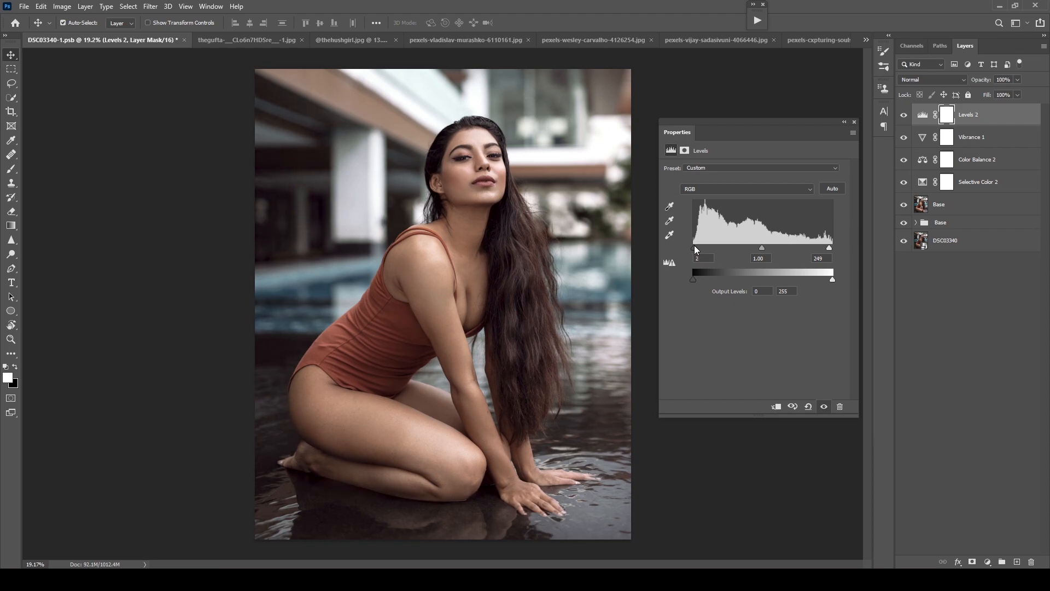
click(855, 122)
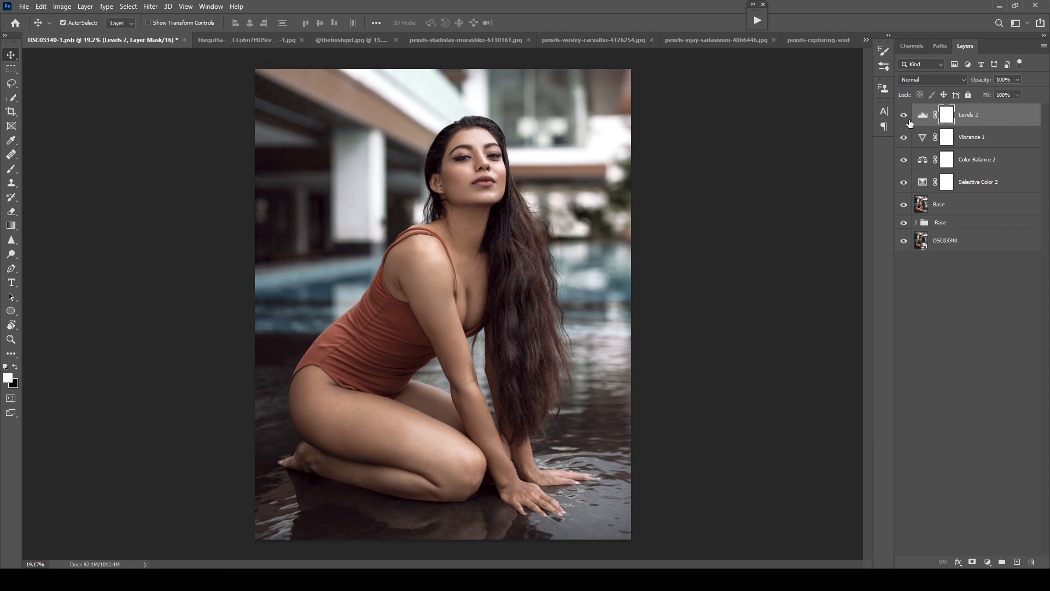
click(907, 117)
click(906, 117)
click(906, 116)
click(906, 116)
- Group the four adjustment layers from Levels 2 down to Selective Color 2
double_click(923, 114)
shift+click(969, 182)
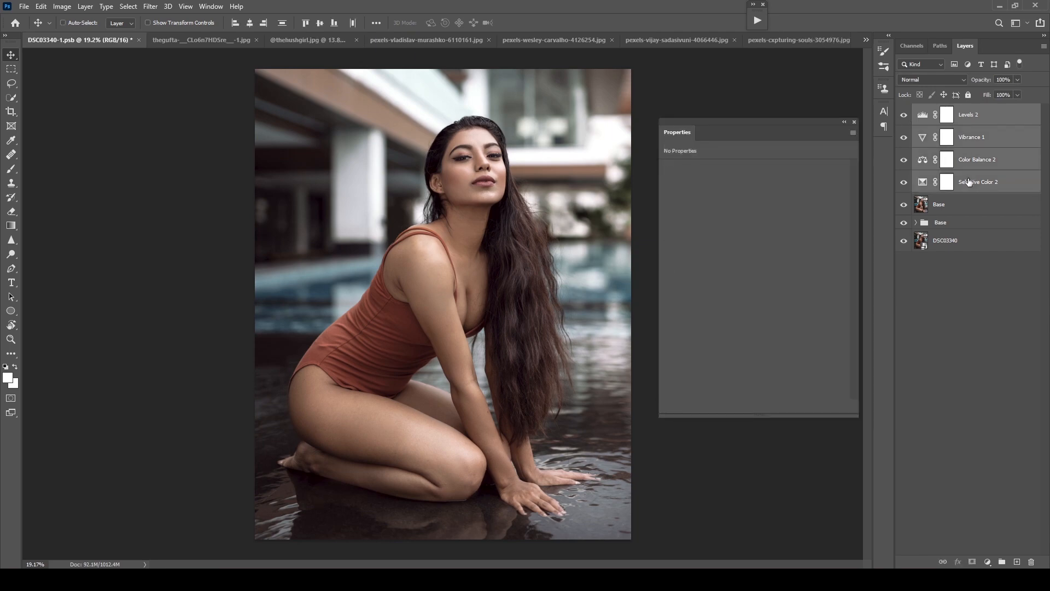
key(ctrl+g)
- Compare the portrait before and after the grade by repeatedly hiding and showing the Group 3 adjustments
click(905, 111)
click(907, 112)
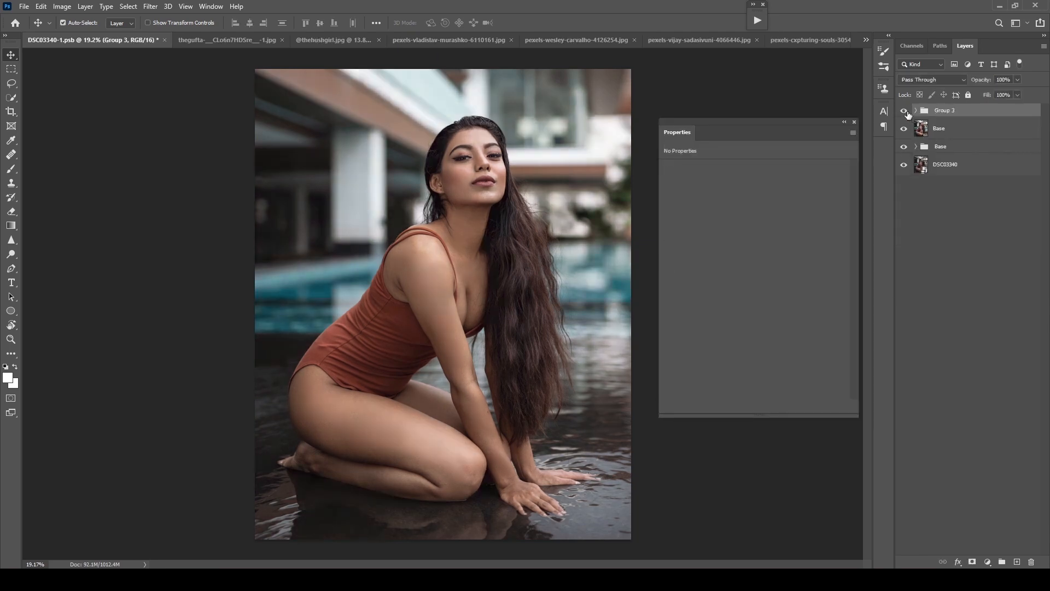
click(905, 112)
click(905, 112)
click(906, 111)
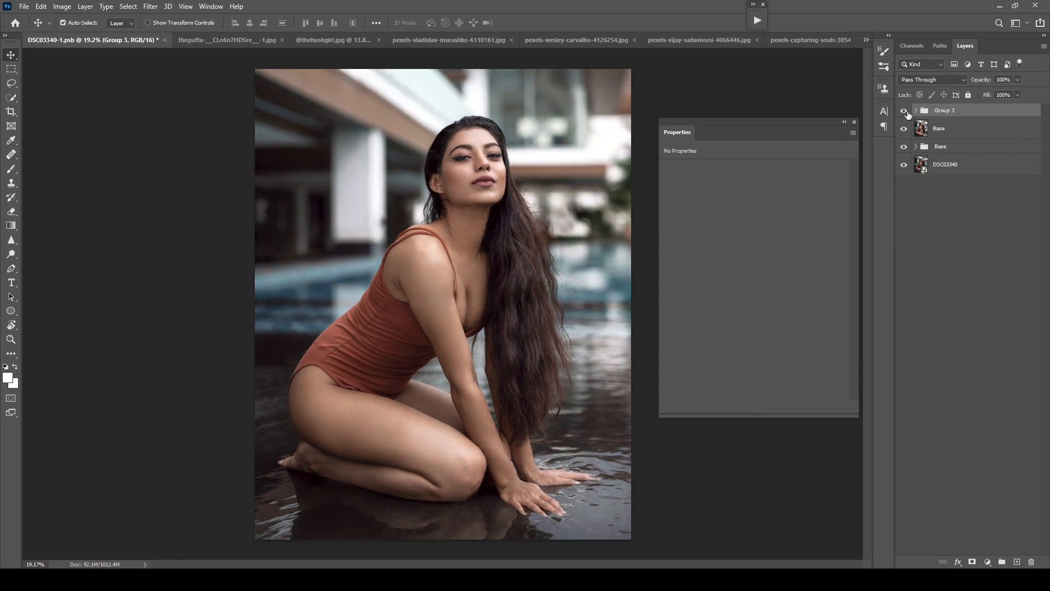
click(905, 112)
click(906, 111)
click(854, 123)
click(903, 112)
click(903, 112)
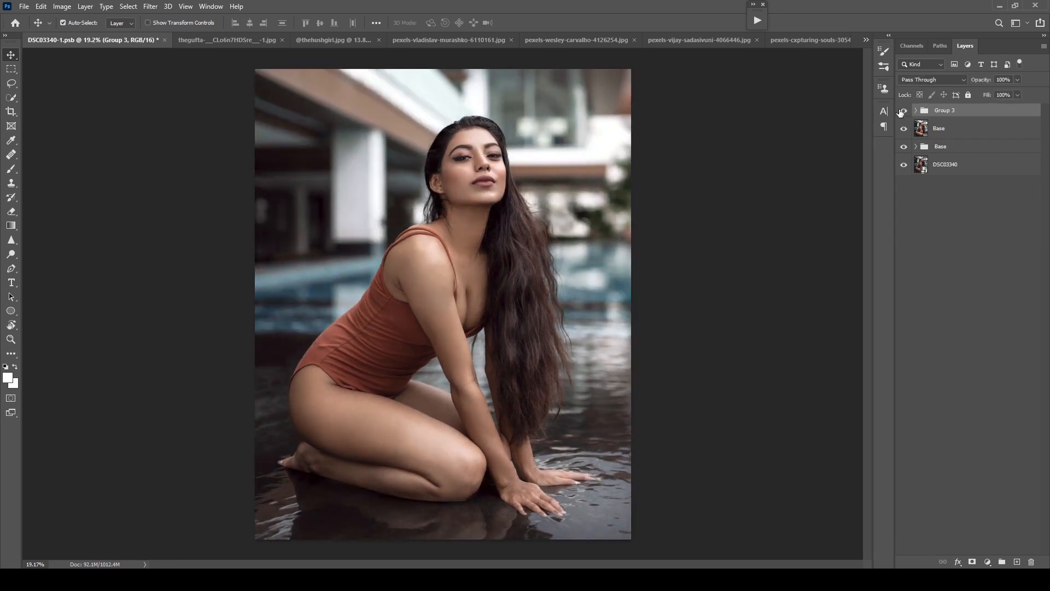
click(902, 112)
click(902, 112)
click(901, 112)
click(901, 112)
scroll(422, 359, down, 2)
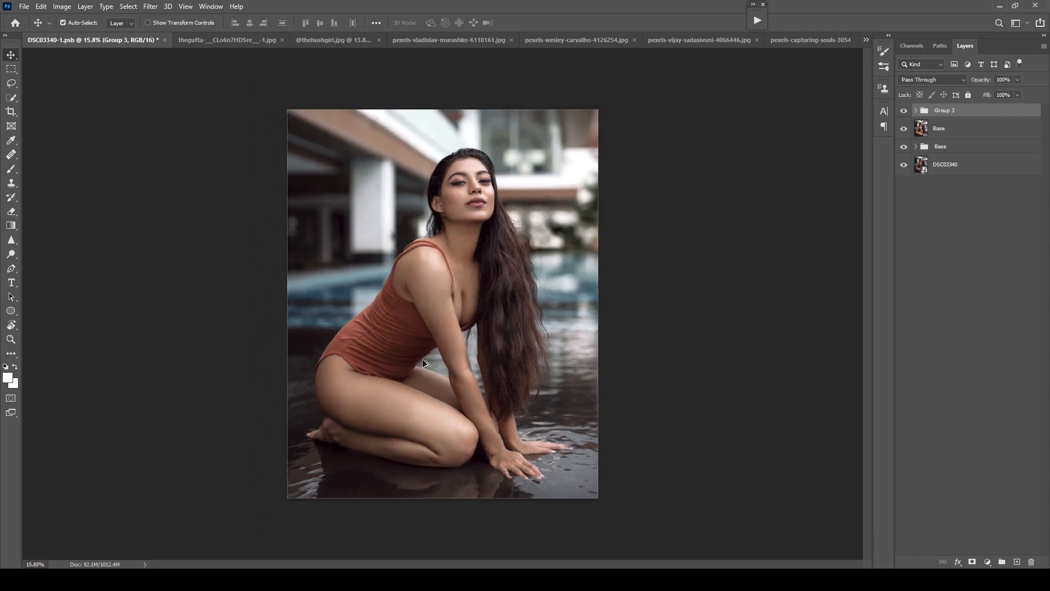
scroll(422, 358, up, 3)
scroll(422, 359, down, 2)
scroll(422, 359, up, 1)
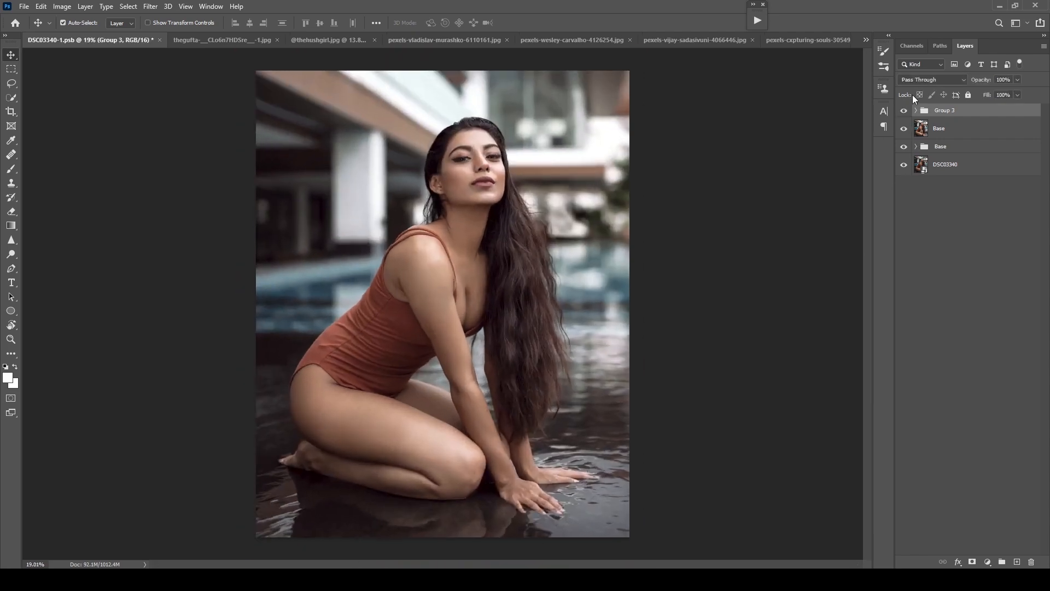
click(904, 112)
click(903, 112)
click(903, 112)
click(903, 112)
click(903, 113)
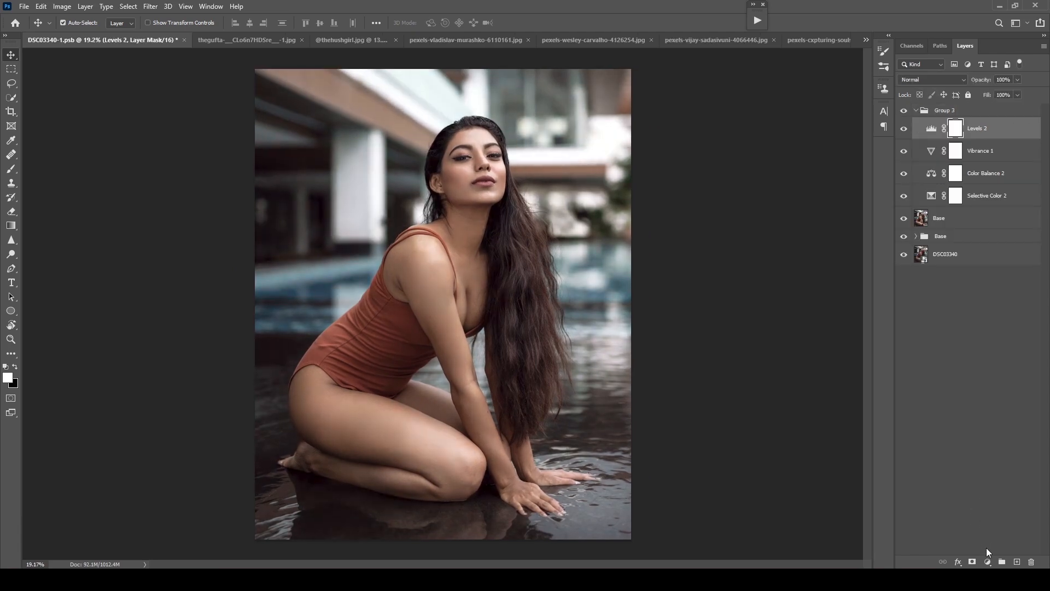
- Add a Brightness/Contrast adjustment layer above Levels 2 and set its Brightness to -11
click(988, 561)
click(979, 405)
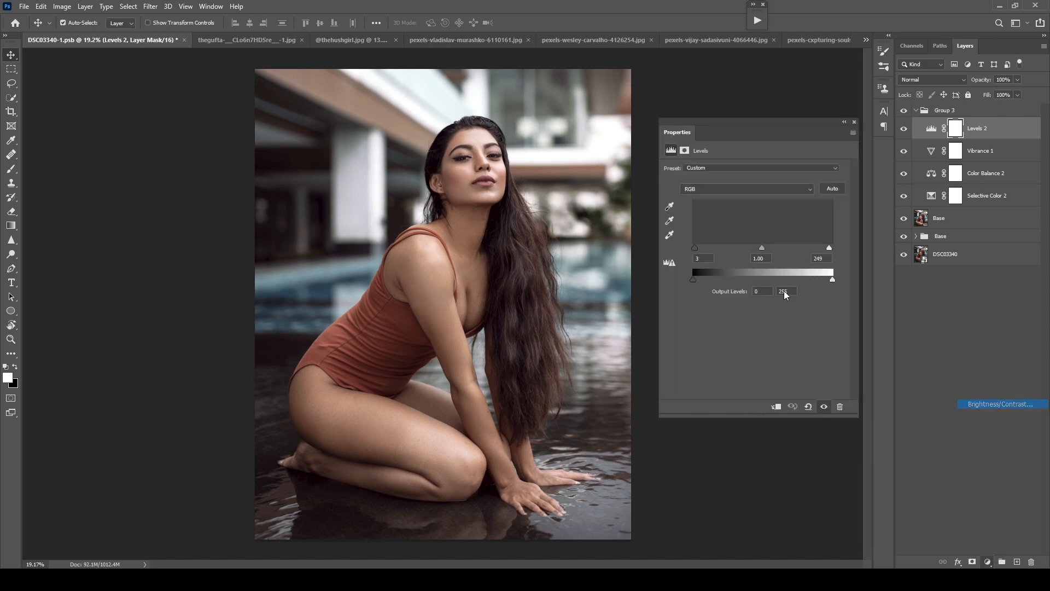
drag(755, 198, 744, 201)
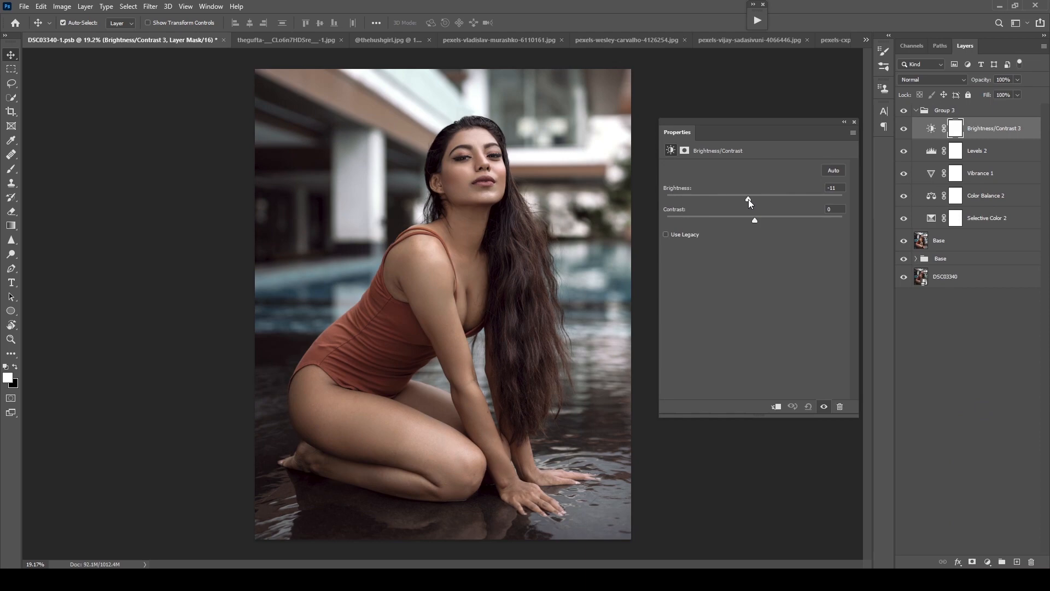
click(729, 314)
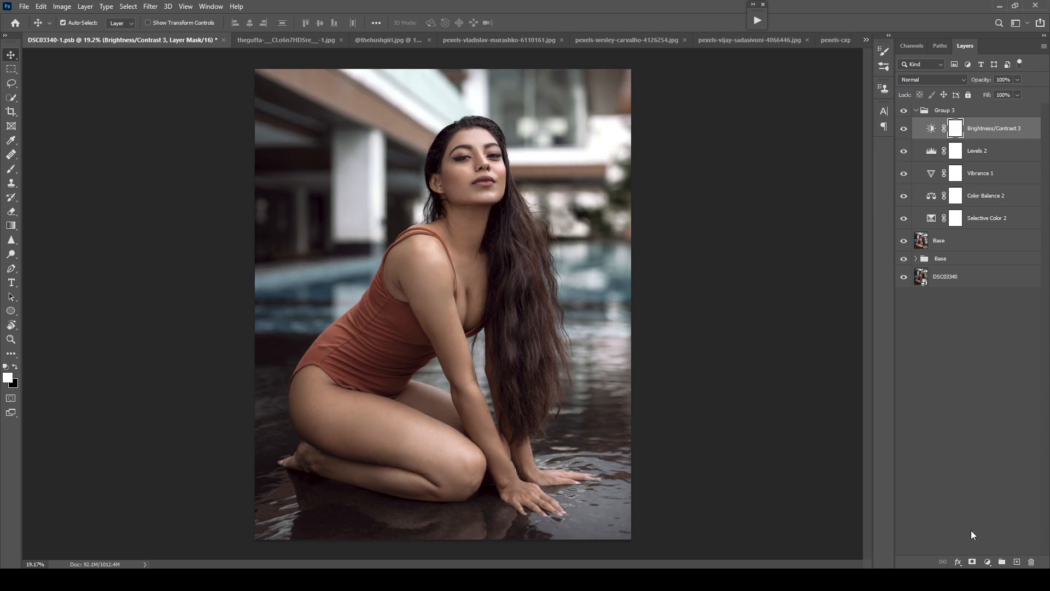
- Add a Curves adjustment layer and, in its Red channel, anchor the shadows and midtones and raise the black point to output 8
click(987, 562)
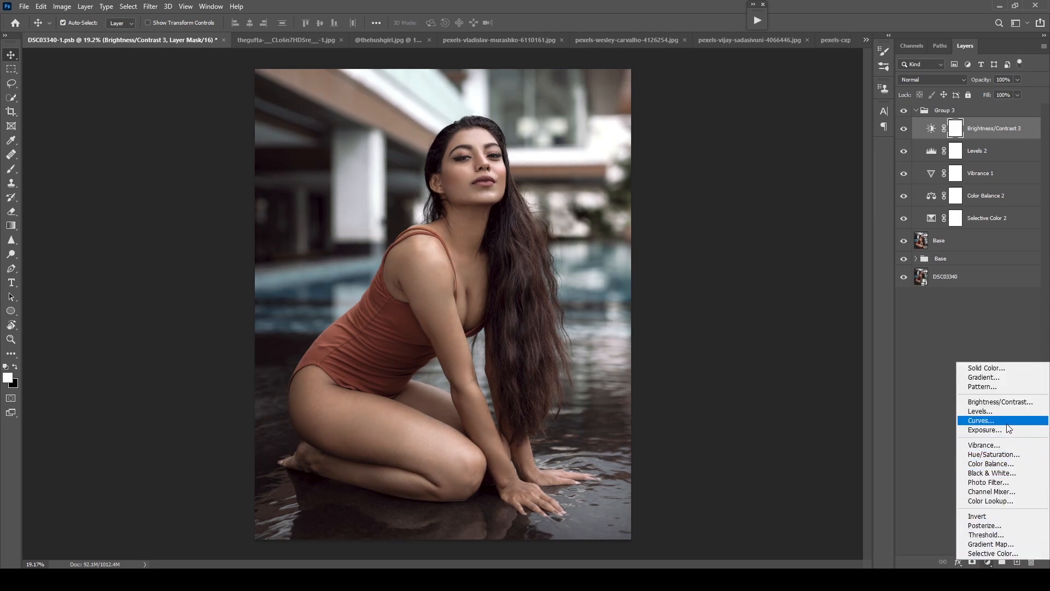
click(979, 424)
click(716, 183)
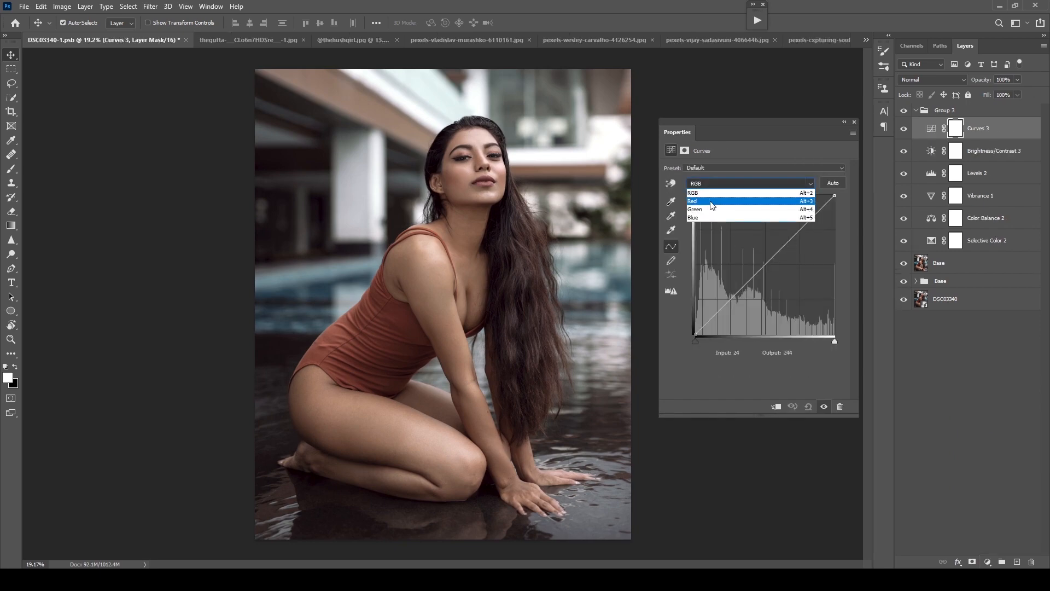
click(712, 201)
click(759, 270)
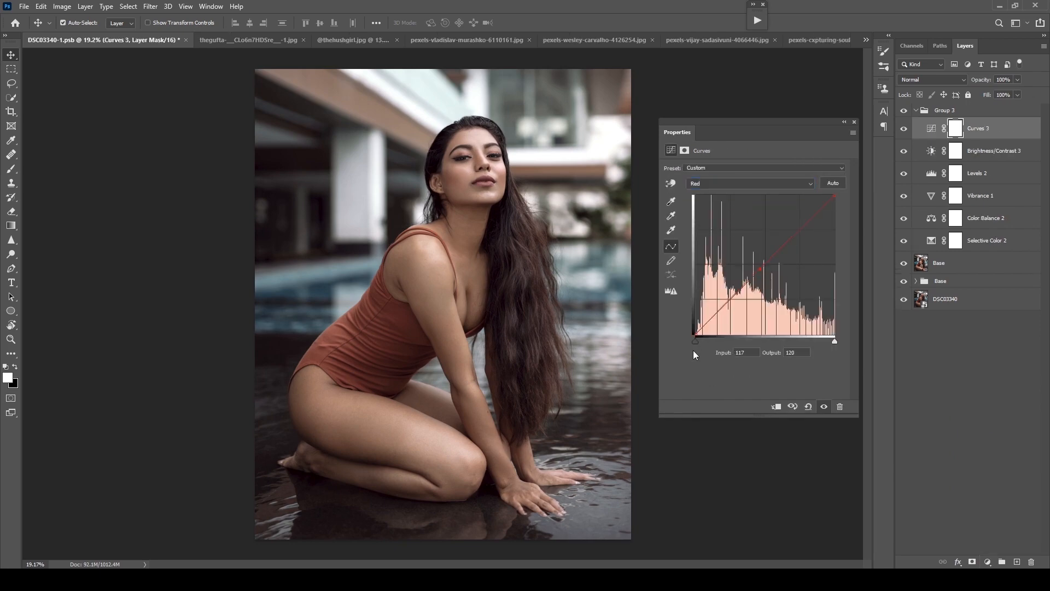
drag(761, 269, 731, 300)
click(765, 266)
drag(695, 334, 696, 330)
drag(695, 330, 694, 326)
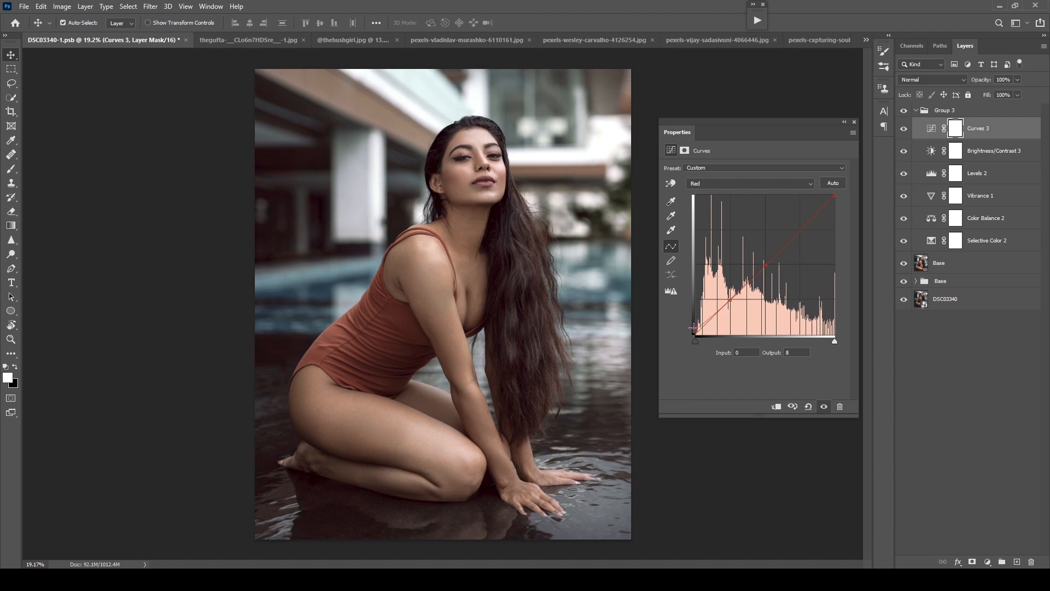
click(731, 301)
drag(766, 265, 774, 264)
- In the Blue channel of Curves 3, anchor the midtones and raise the black point slightly to add blue to the shadows
click(745, 183)
click(731, 218)
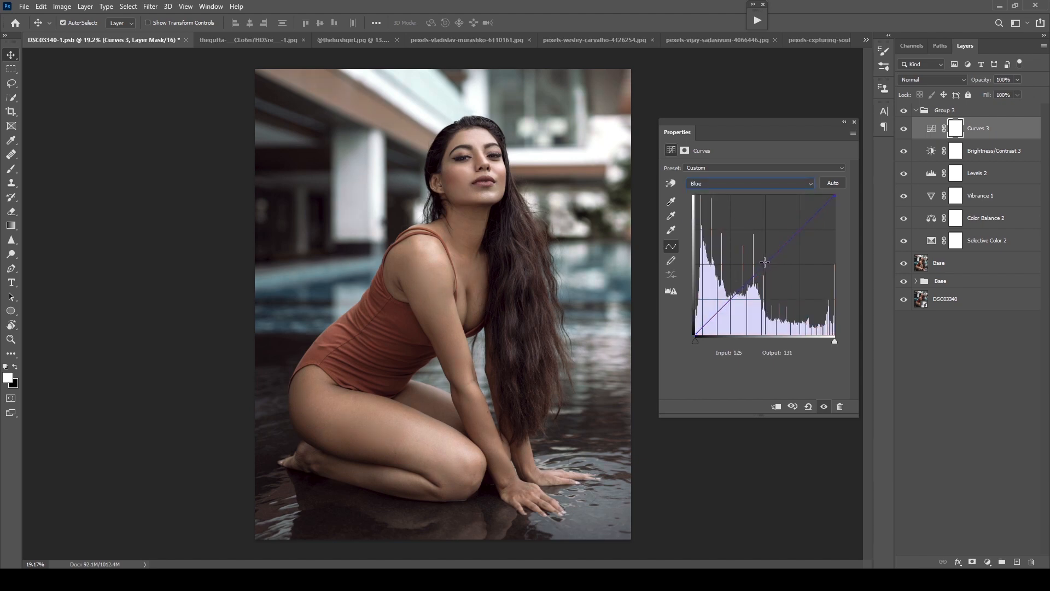
click(765, 264)
click(730, 300)
drag(732, 301, 727, 299)
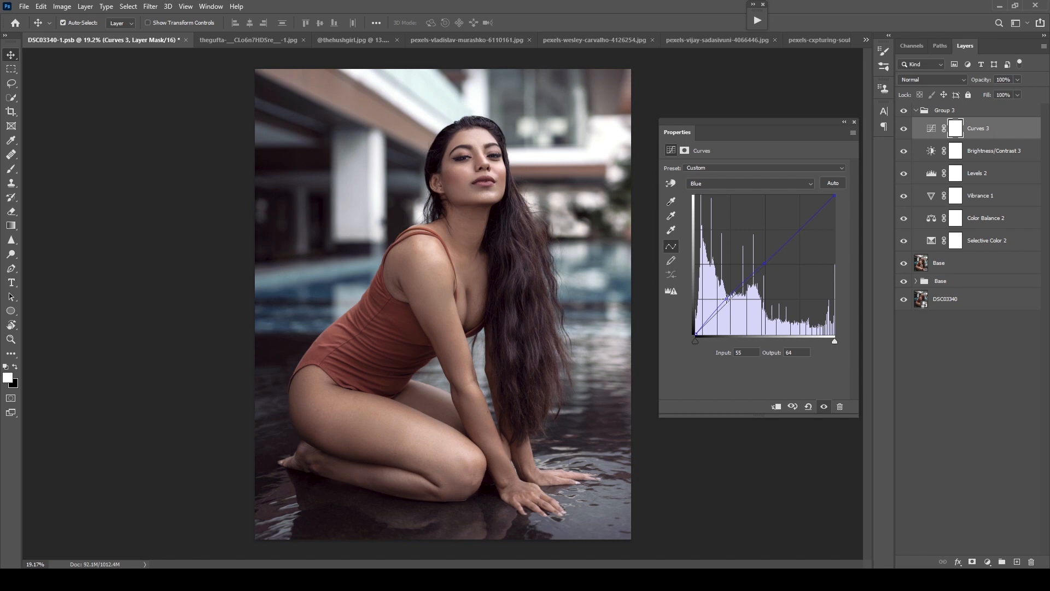
key(Delete)
drag(723, 306, 689, 328)
drag(695, 334, 690, 330)
click(854, 122)
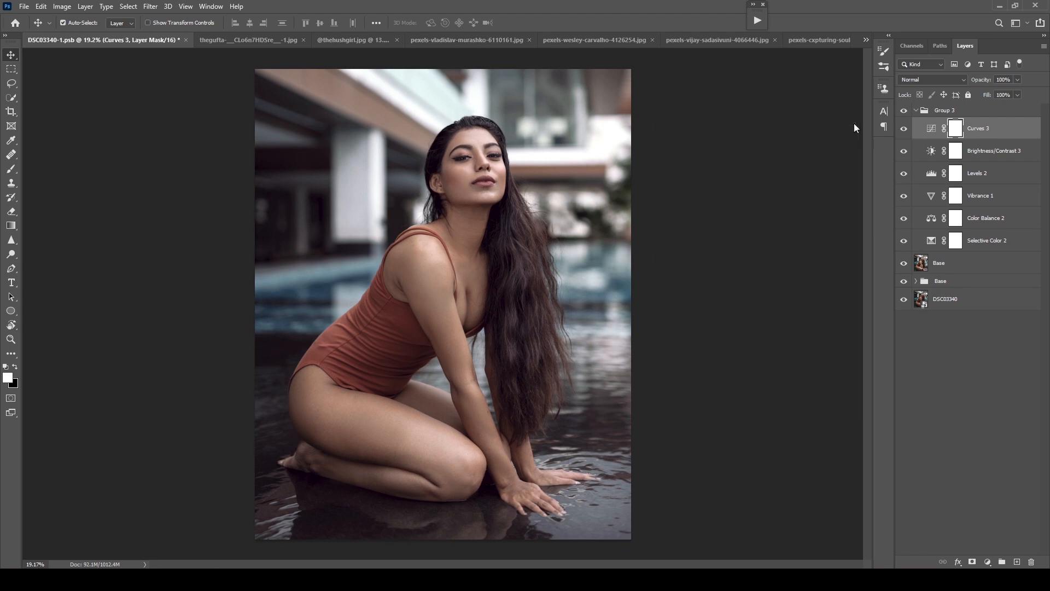
- Check the image with and without Curves 3, and lower that layer's opacity to 49%
click(904, 130)
click(904, 129)
drag(979, 83, 883, 144)
- Compare the portrait with and without Curves 3, and with and without the whole Group 3 grade
click(903, 129)
click(903, 130)
click(903, 129)
click(903, 130)
click(903, 112)
click(903, 112)
click(903, 111)
click(903, 112)
click(903, 111)
click(903, 112)
- Select the woman with Select Subject and add a Levels adjustment layer masked to that selection
click(988, 562)
key(w)
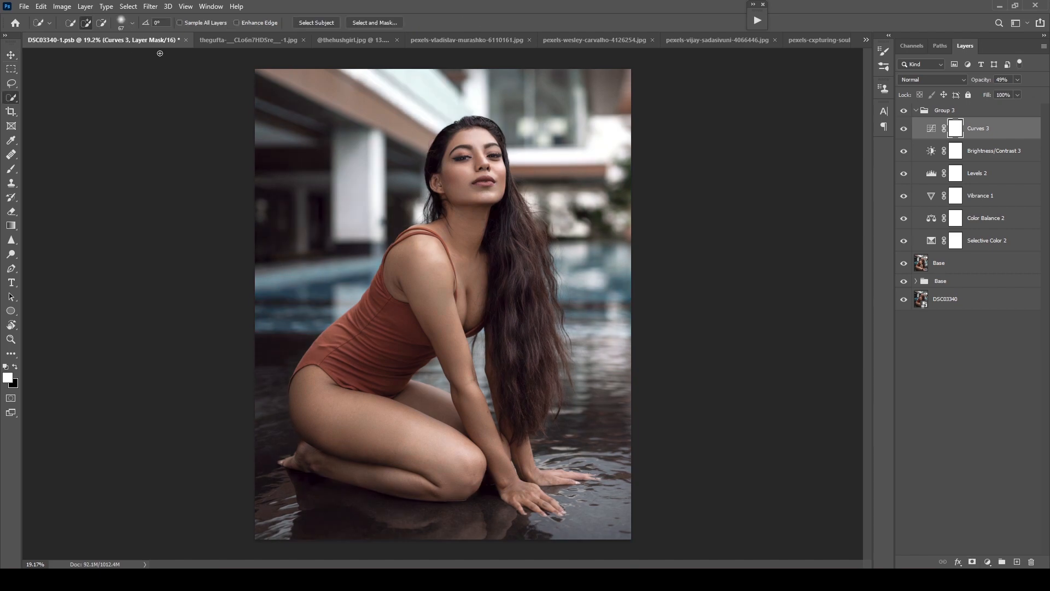
click(328, 22)
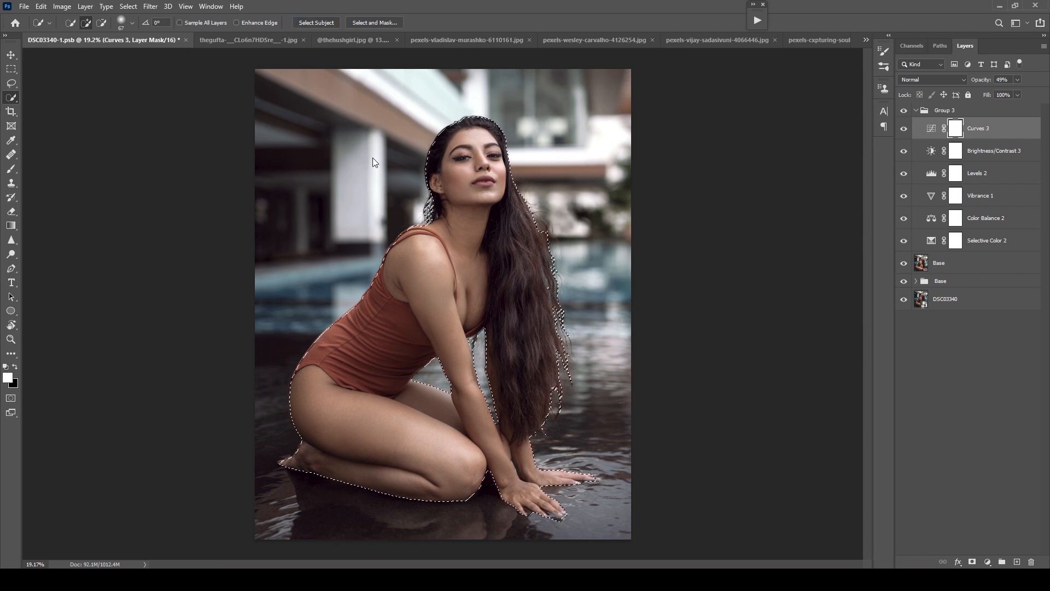
click(987, 562)
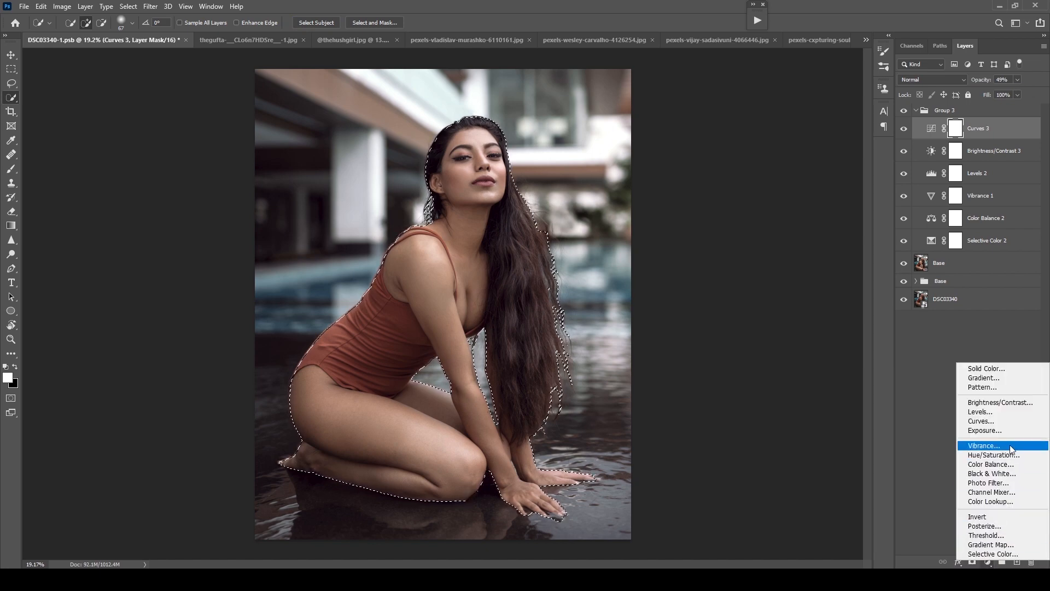
click(1044, 414)
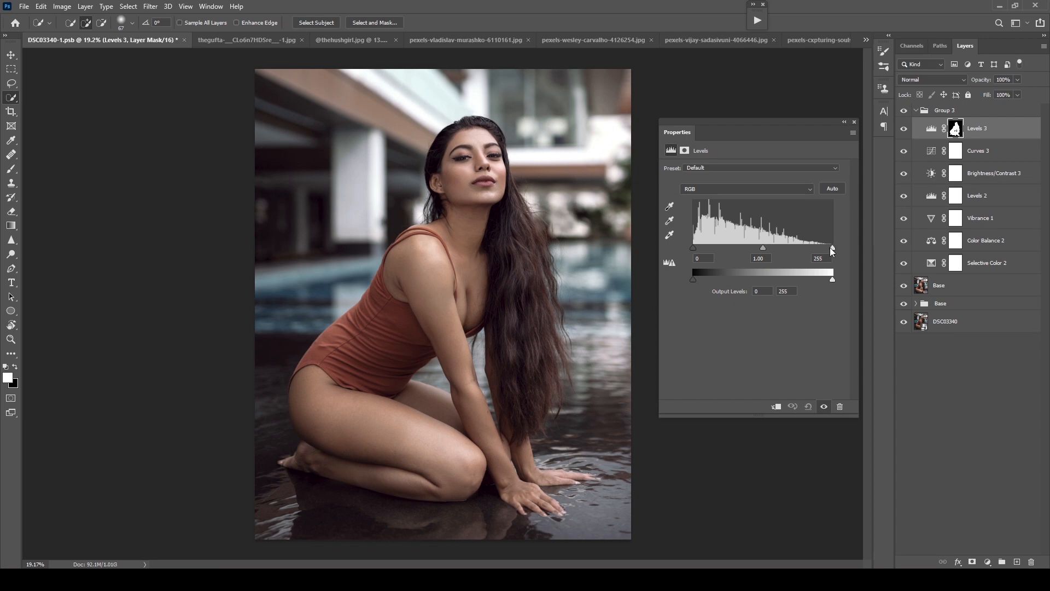
drag(699, 250, 698, 248)
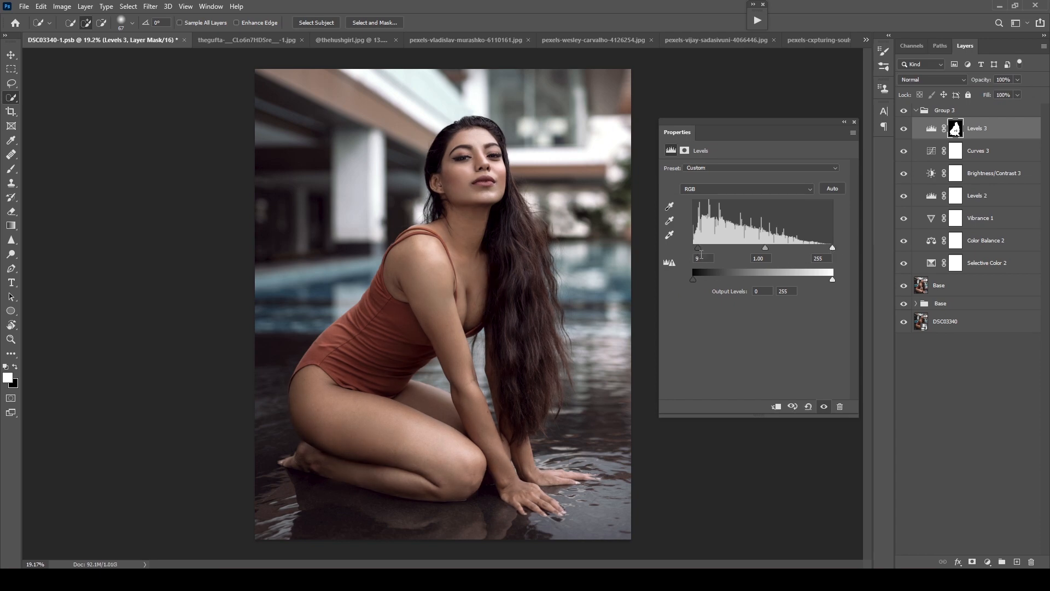
double_click(701, 257)
text(0)
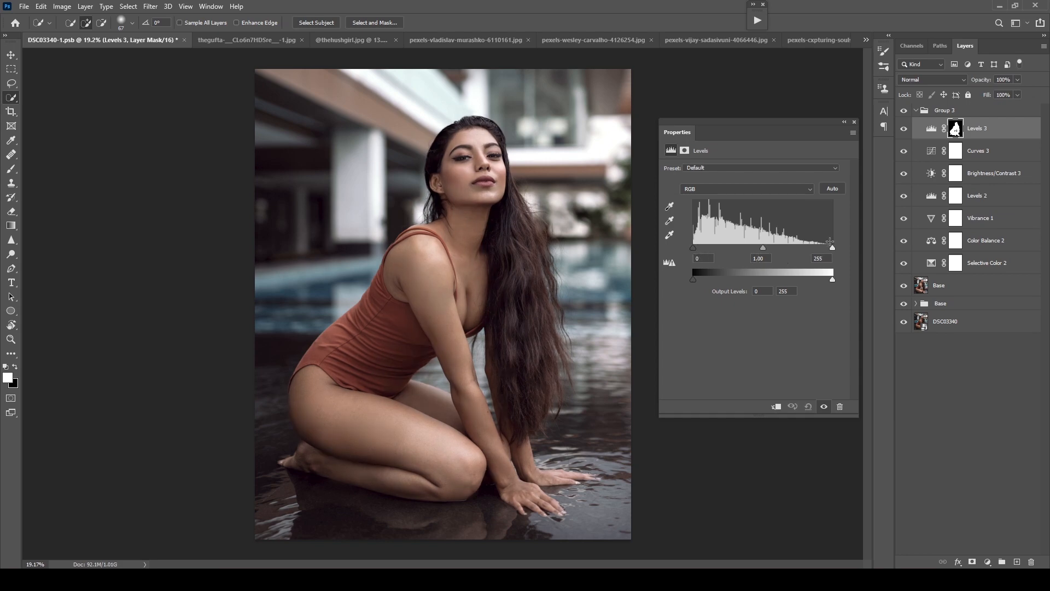
- Brighten the subject in Levels 3 by setting the white input to 244 and the midtone input to 0.98
drag(832, 248, 826, 251)
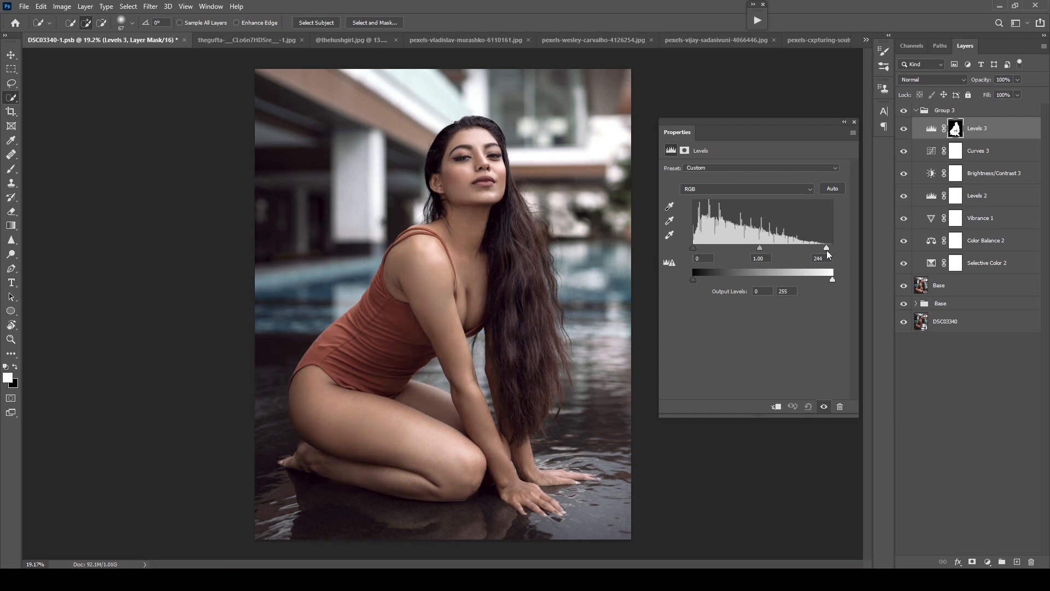
scroll(380, 377, down, 3)
scroll(380, 377, up, 2)
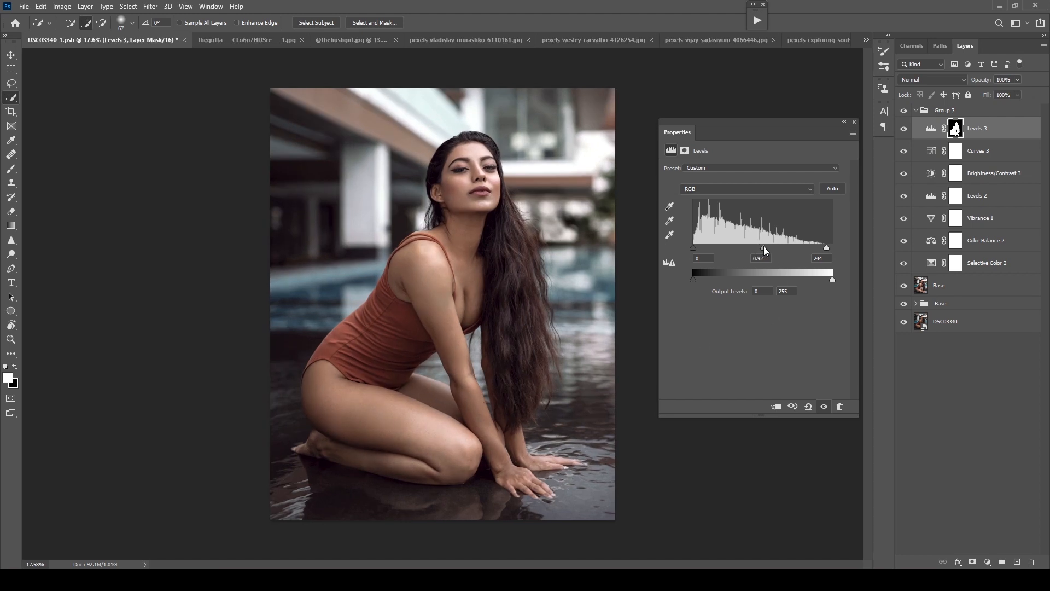
drag(764, 247, 759, 249)
scroll(473, 397, down, 1)
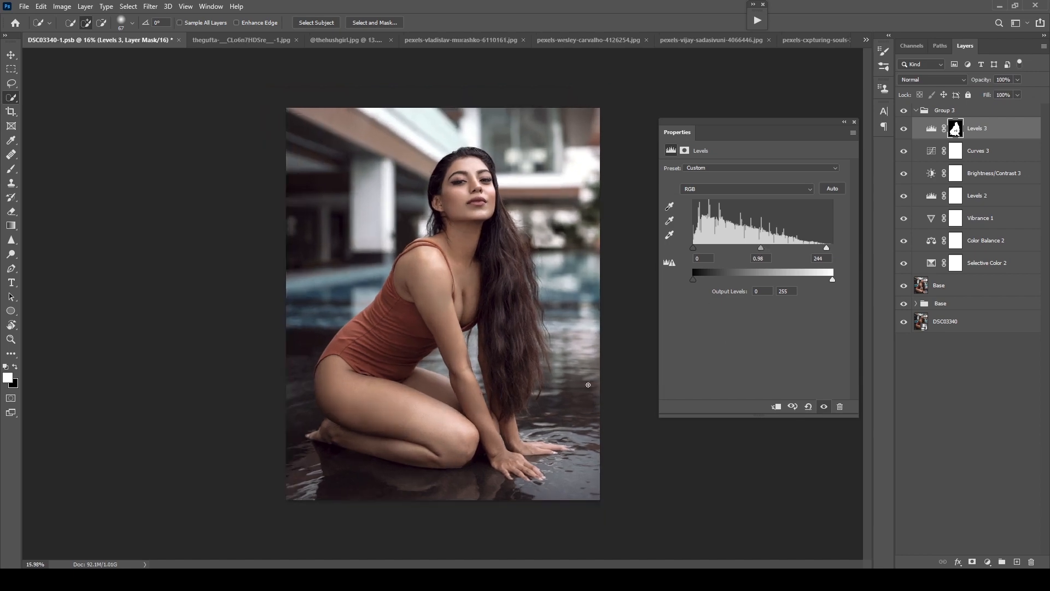
click(855, 122)
scroll(830, 184, up, 1)
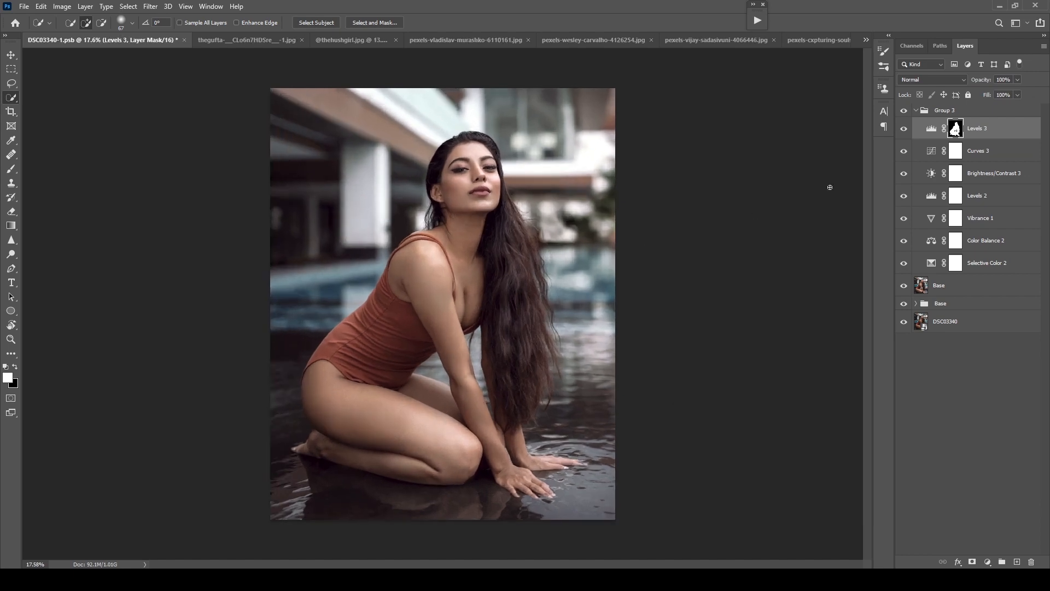
- Examine the skin, water and background before and after the full grade by repeatedly hiding and showing Group 3
click(904, 111)
click(902, 115)
click(901, 115)
click(901, 115)
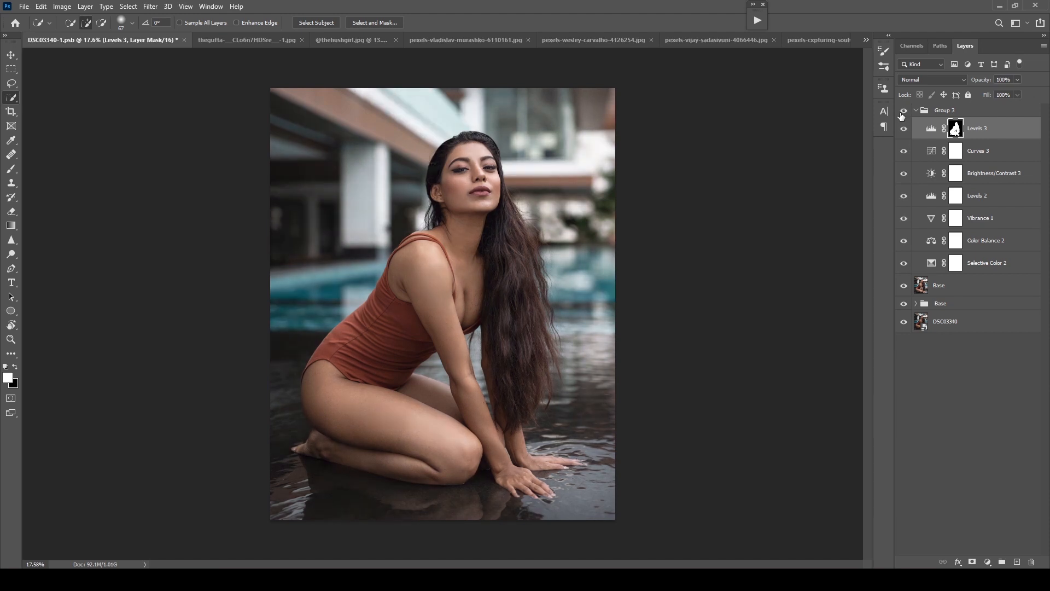
click(901, 115)
click(902, 115)
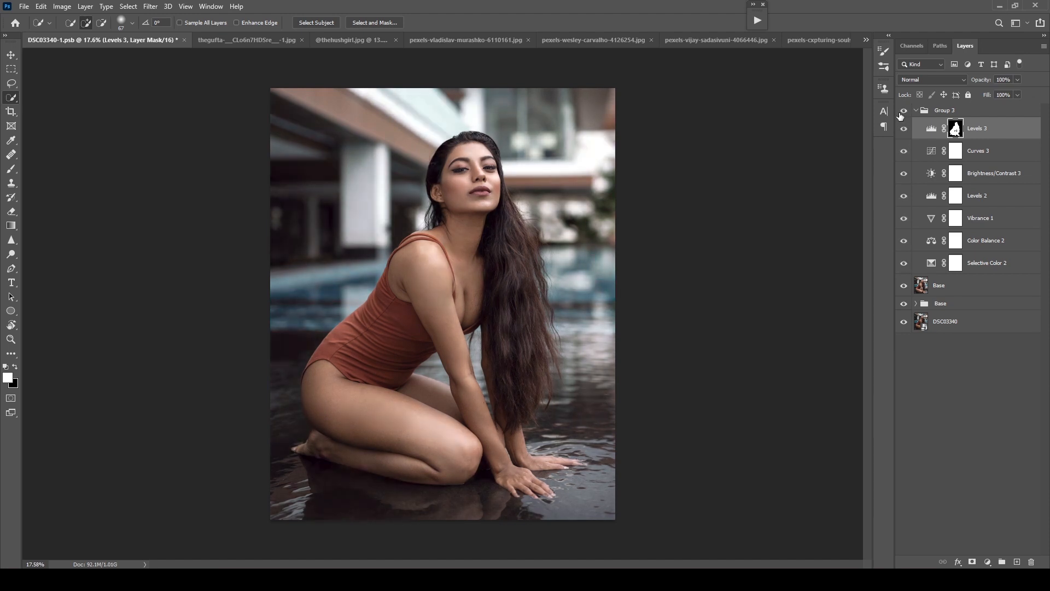
click(901, 115)
click(902, 115)
click(903, 111)
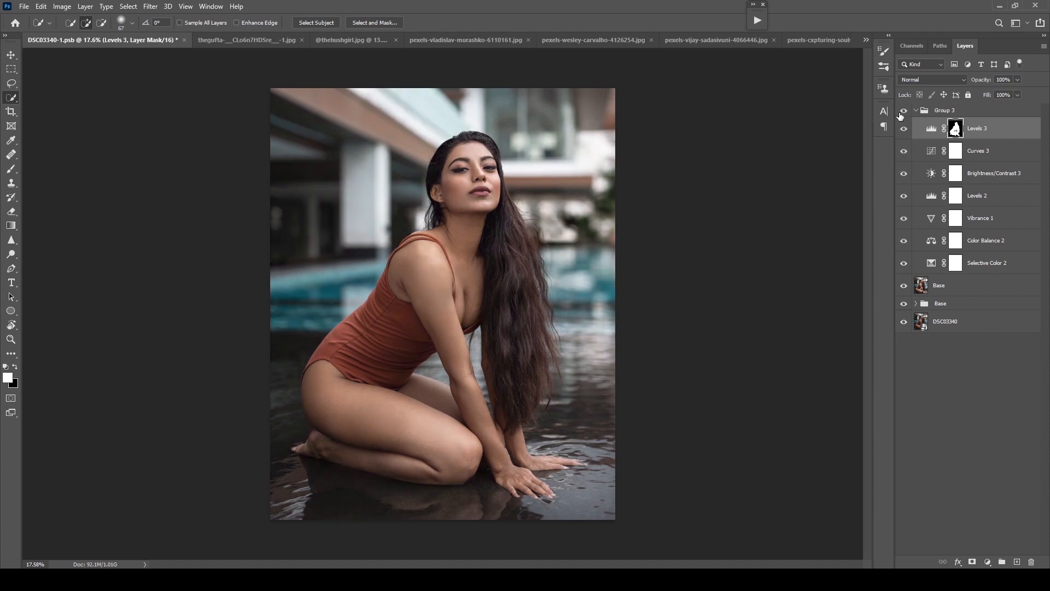
click(901, 112)
click(901, 112)
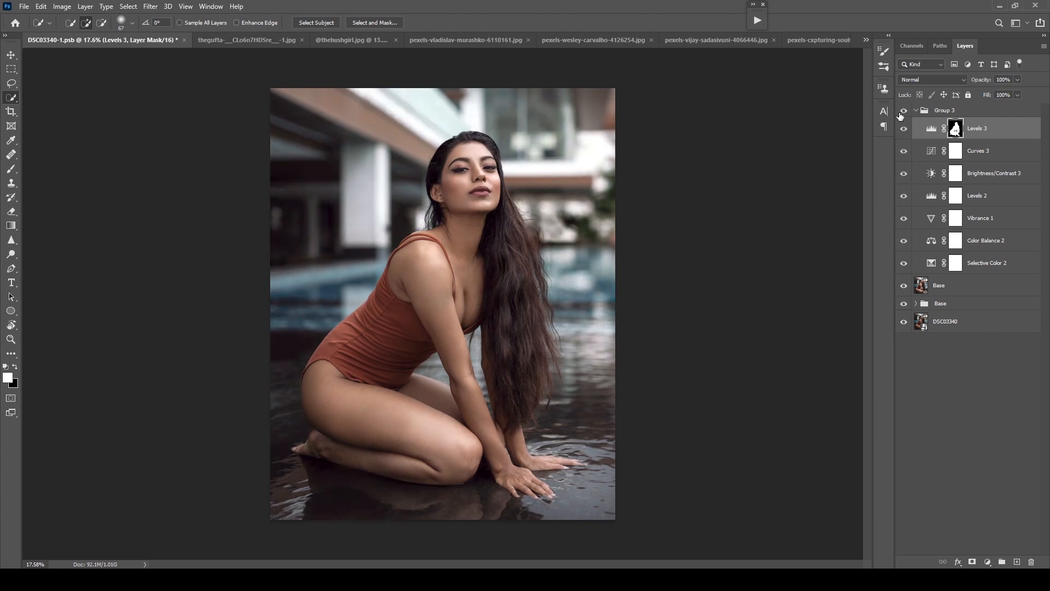
click(900, 113)
click(901, 113)
click(901, 113)
click(901, 113)
click(901, 113)
click(901, 113)
click(901, 113)
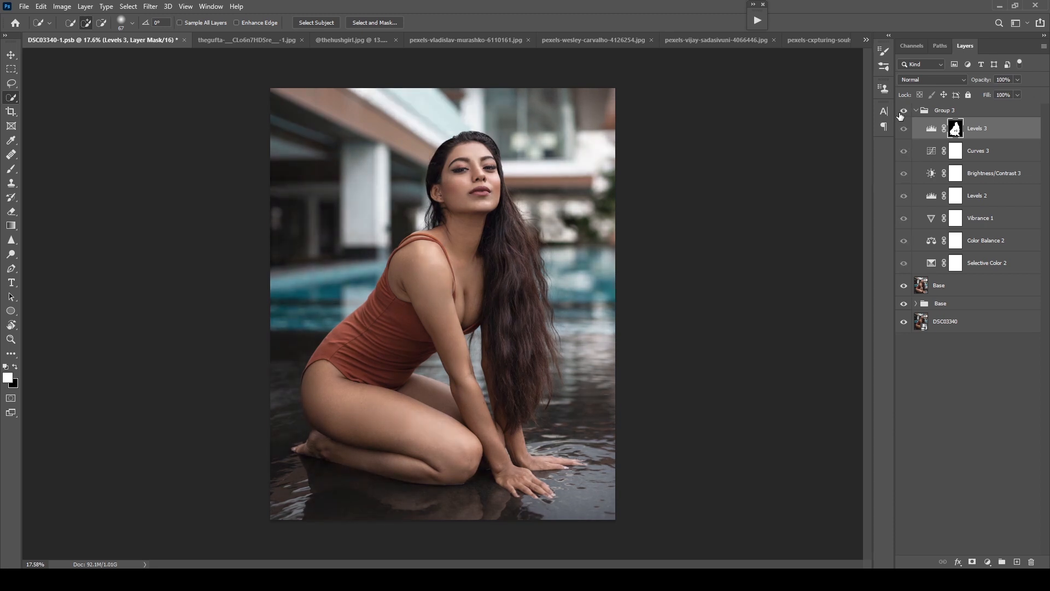
click(901, 113)
click(901, 113)
click(901, 115)
click(901, 115)
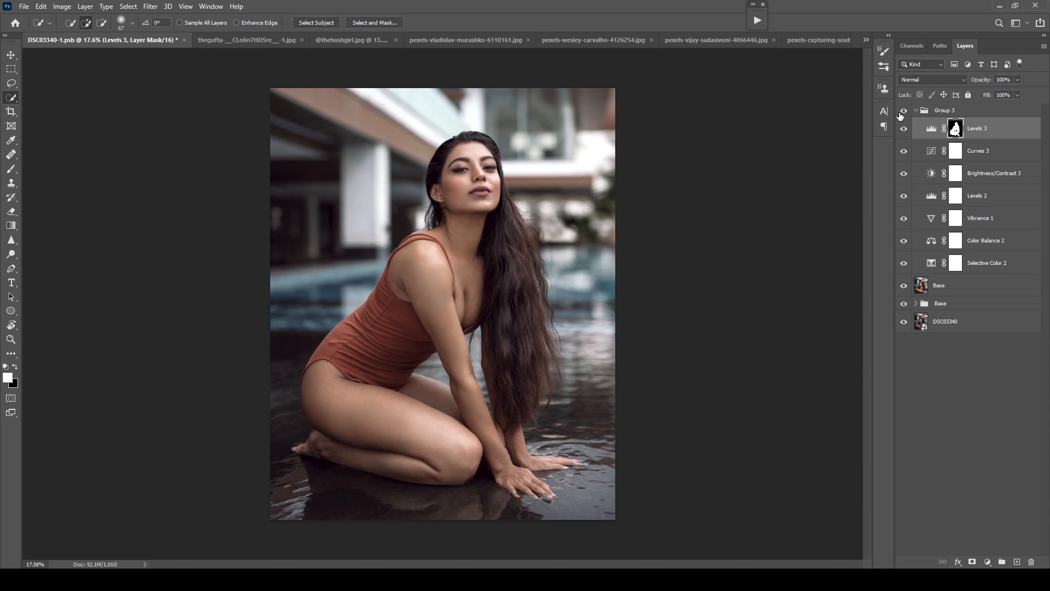
click(901, 115)
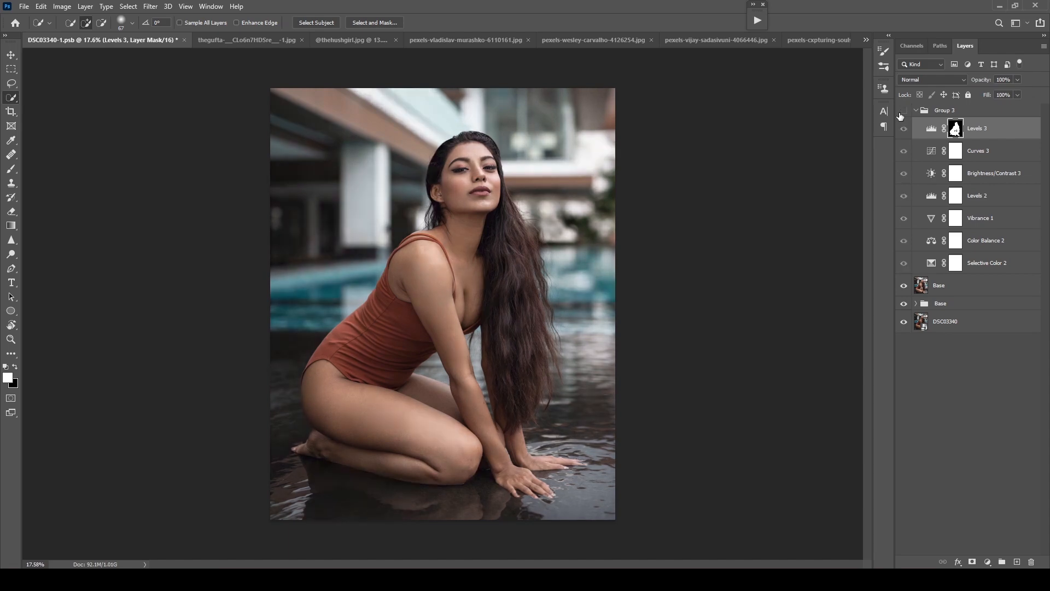